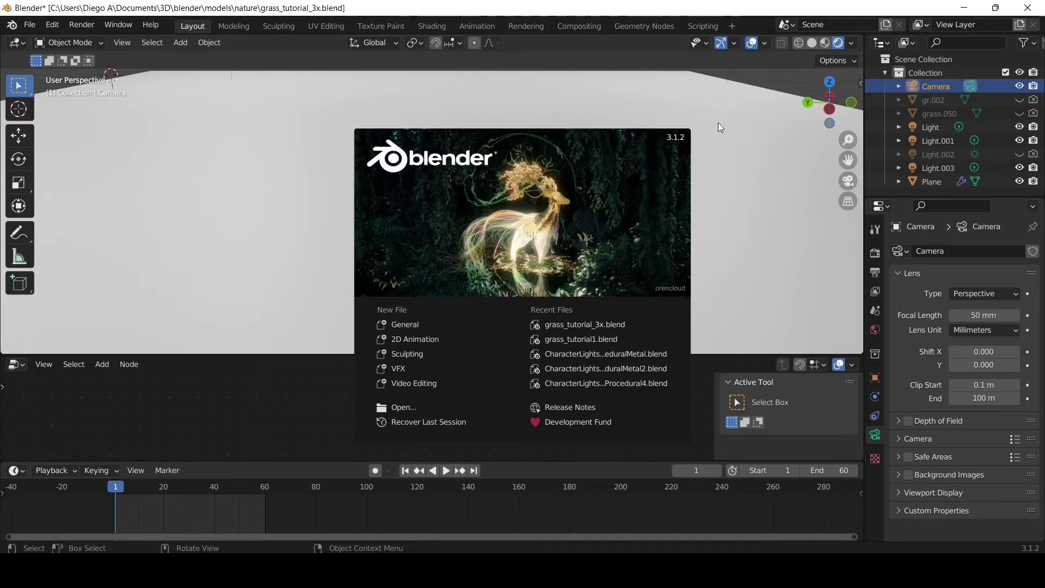
# Step: Dismiss the splash screen, play the grass animation, and check the Blender 3.1.2 version info
pyautogui.click(252, 250)
pyautogui.press('space')
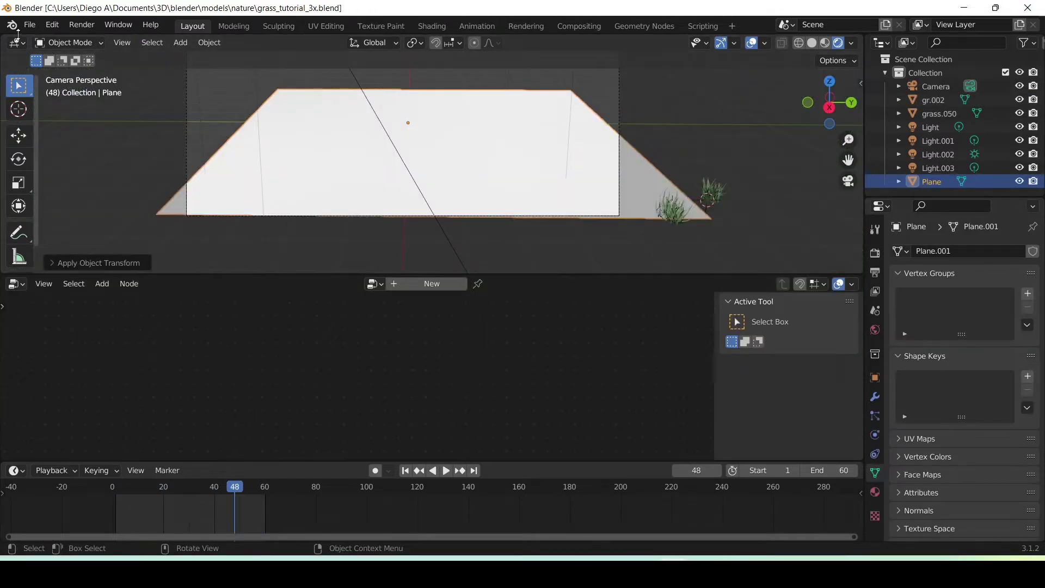
pyautogui.click(12, 24)
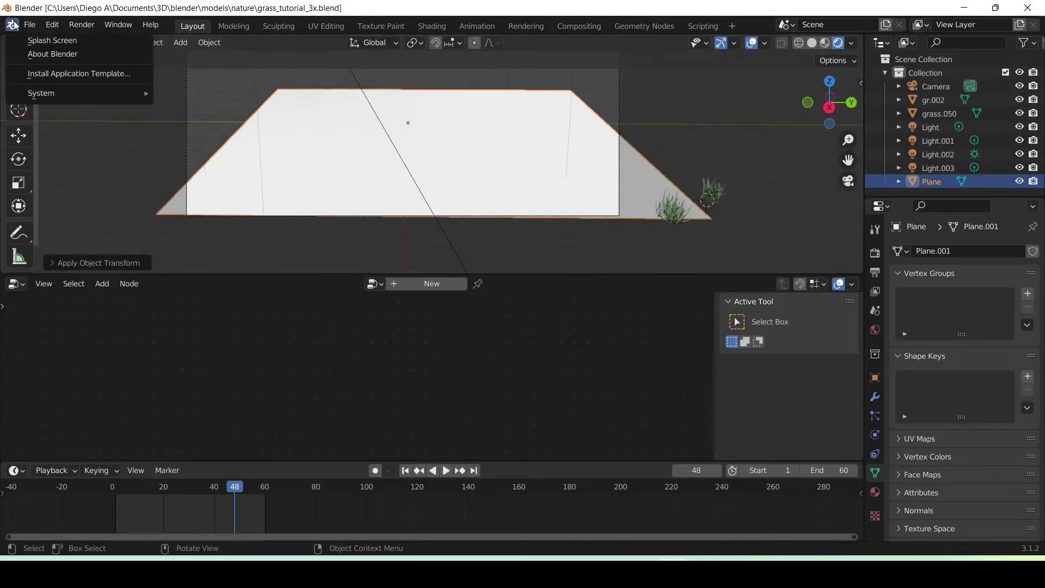
pyautogui.click(33, 54)
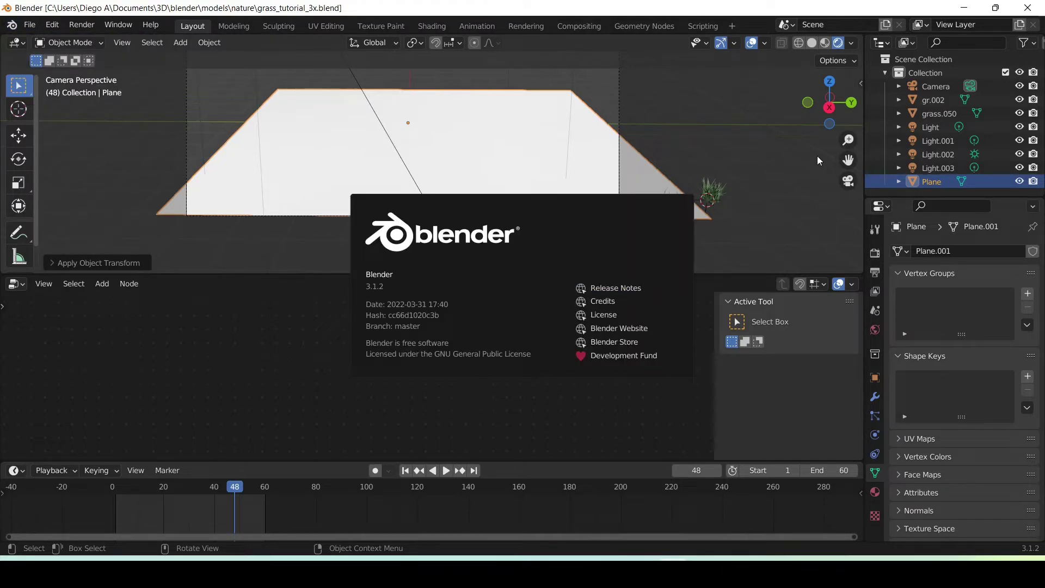
pyautogui.click(452, 174)
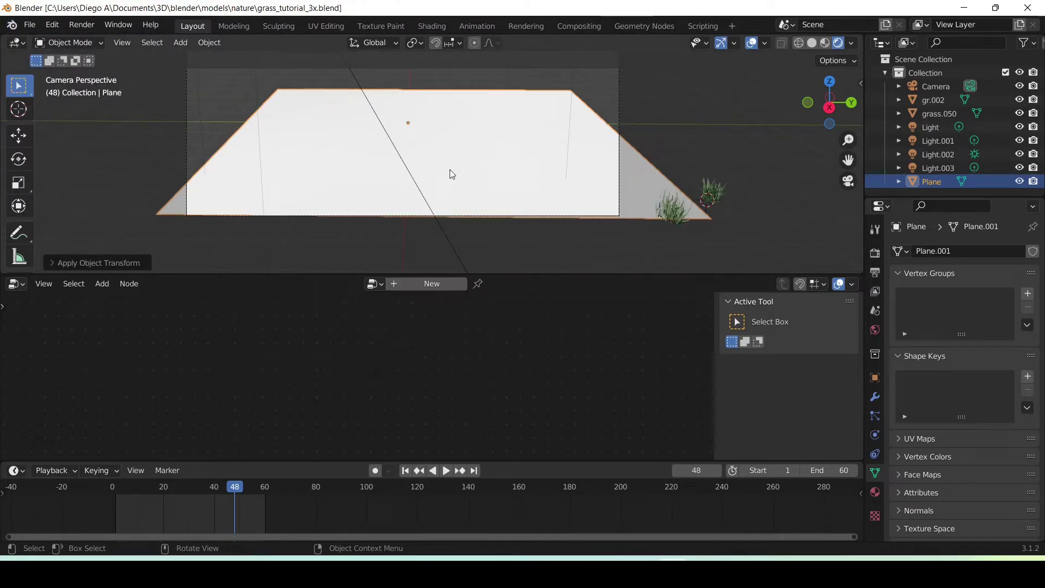
# Step: Select the gr.002 and grass.050 grass clumps, zooming in to inspect them
pyautogui.click(665, 214)
pyautogui.scroll(5, 702, 210)
pyautogui.scroll(-4, 707, 213)
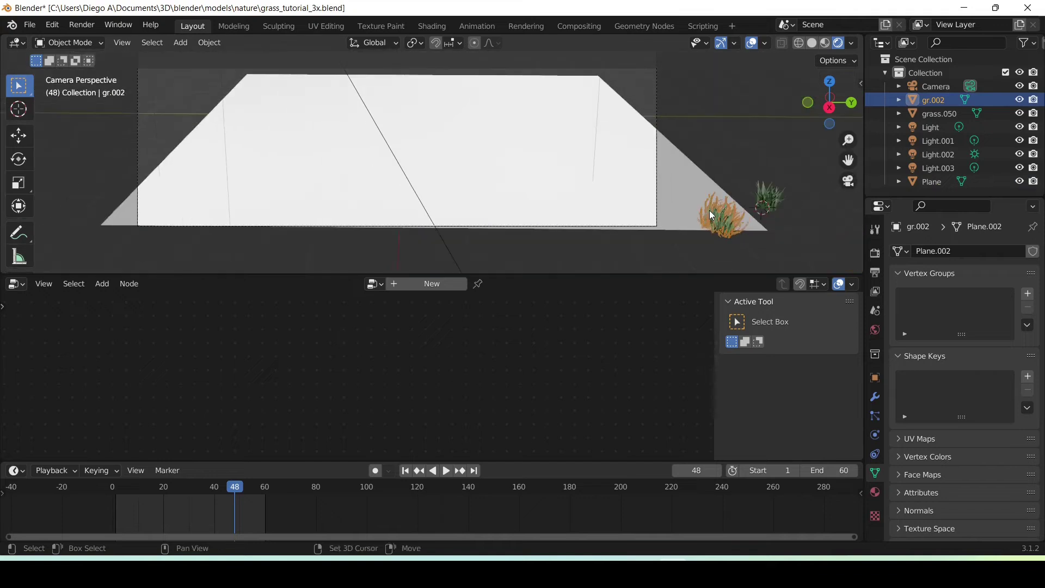
pyautogui.scroll(2, 653, 213)
pyautogui.scroll(3, 590, 218)
pyautogui.scroll(-2, 463, 175)
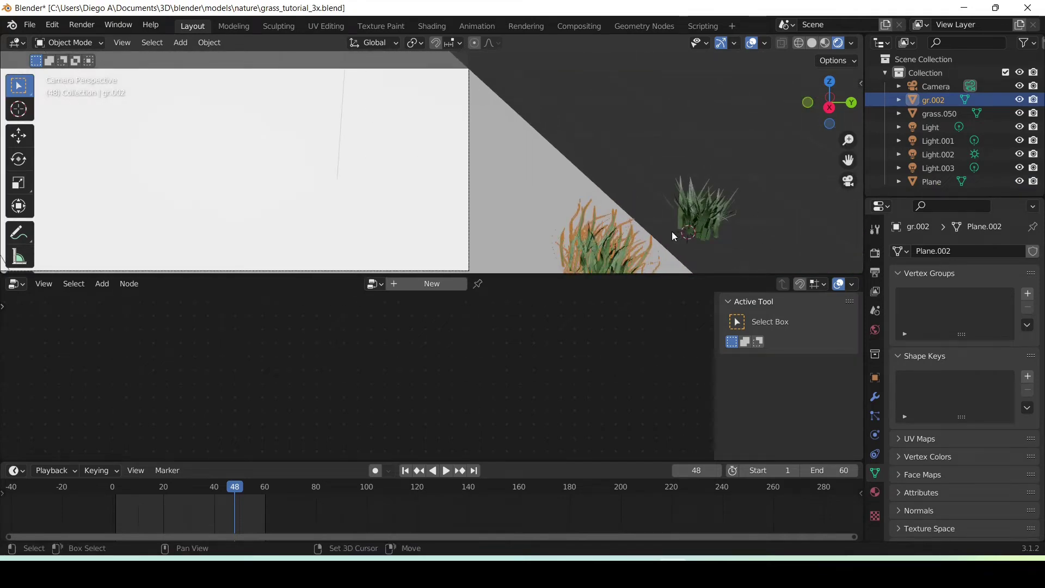
pyautogui.scroll(-2, 653, 207)
pyautogui.click(667, 167)
pyautogui.scroll(-2, 414, 168)
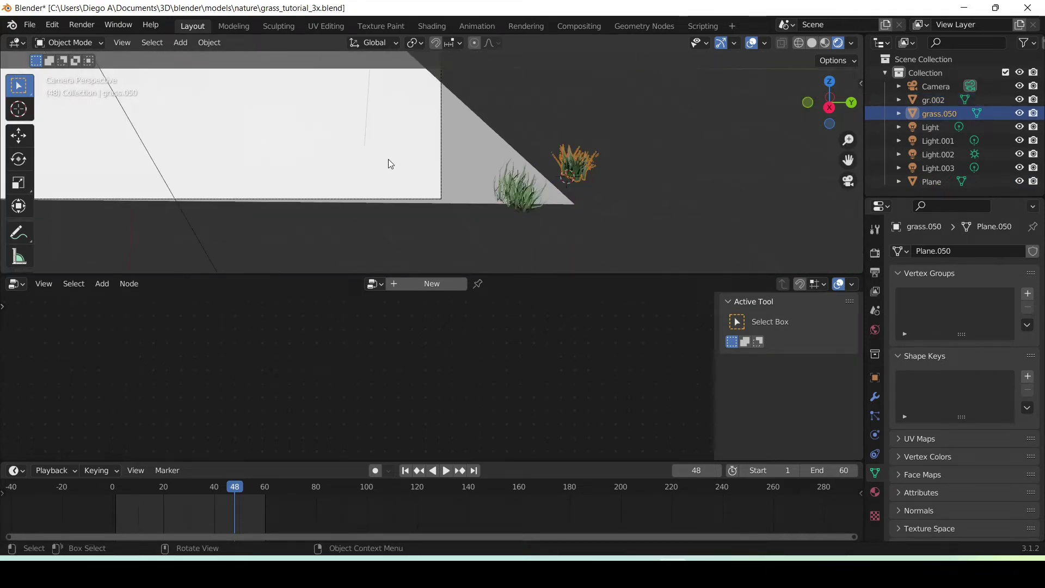
pyautogui.scroll(-2, 349, 159)
pyautogui.scroll(-2, 459, 191)
pyautogui.scroll(-1, 483, 205)
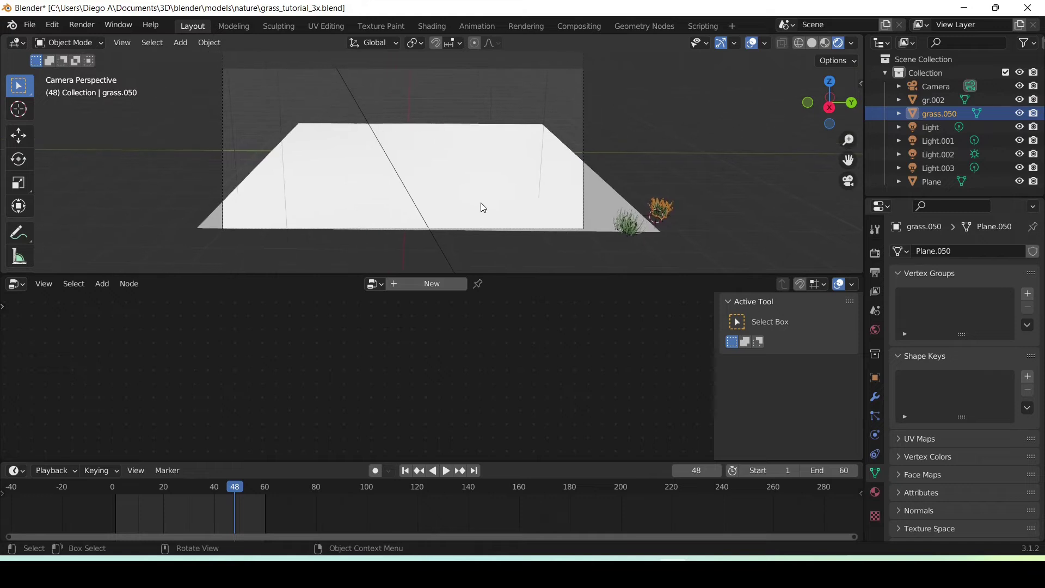
# Step: Turn the lower area into a Geometry Node Editor and create a new node tree on the Plane
pyautogui.click(22, 285)
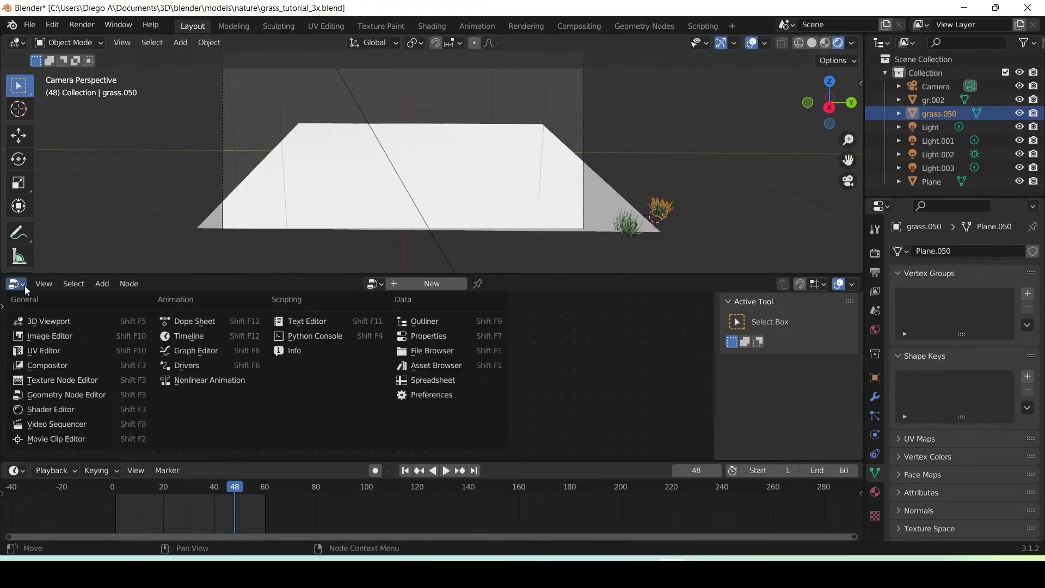
pyautogui.click(57, 395)
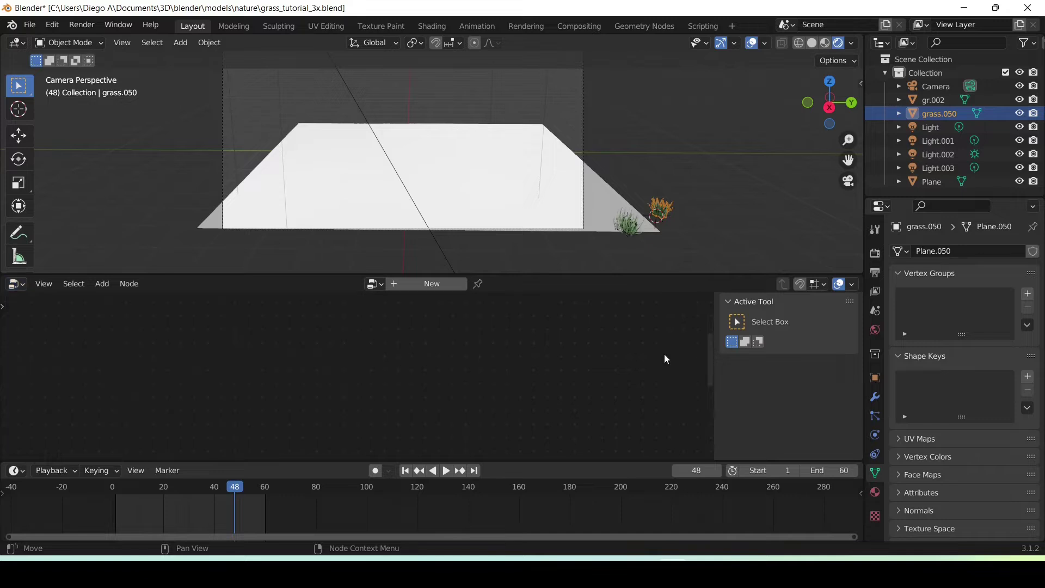
pyautogui.click(478, 184)
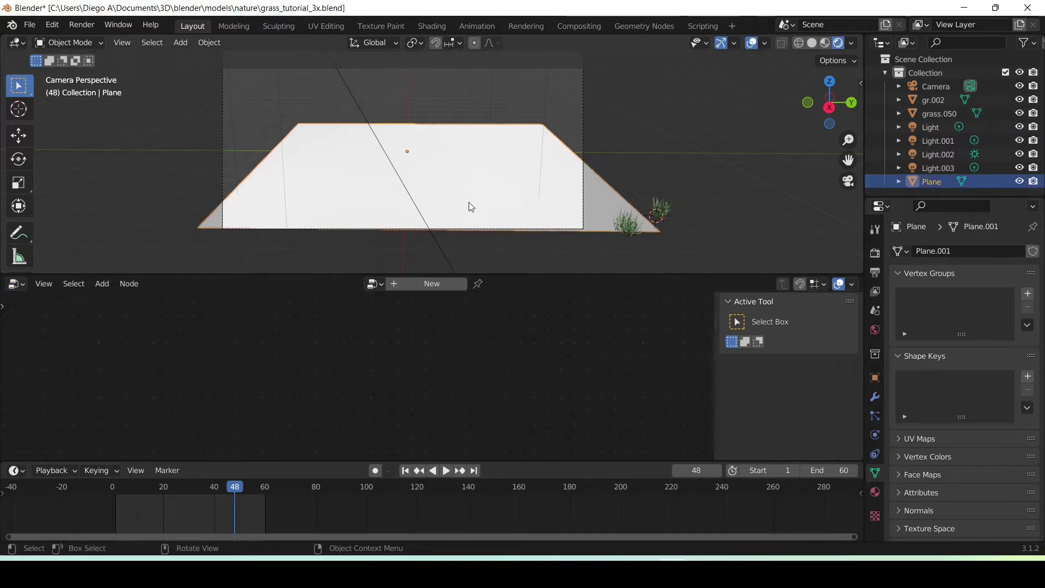
pyautogui.click(420, 289)
# Step: Enlarge the node editor and spread the Group Input and Group Output nodes apart
pyautogui.scroll(1, 353, 396)
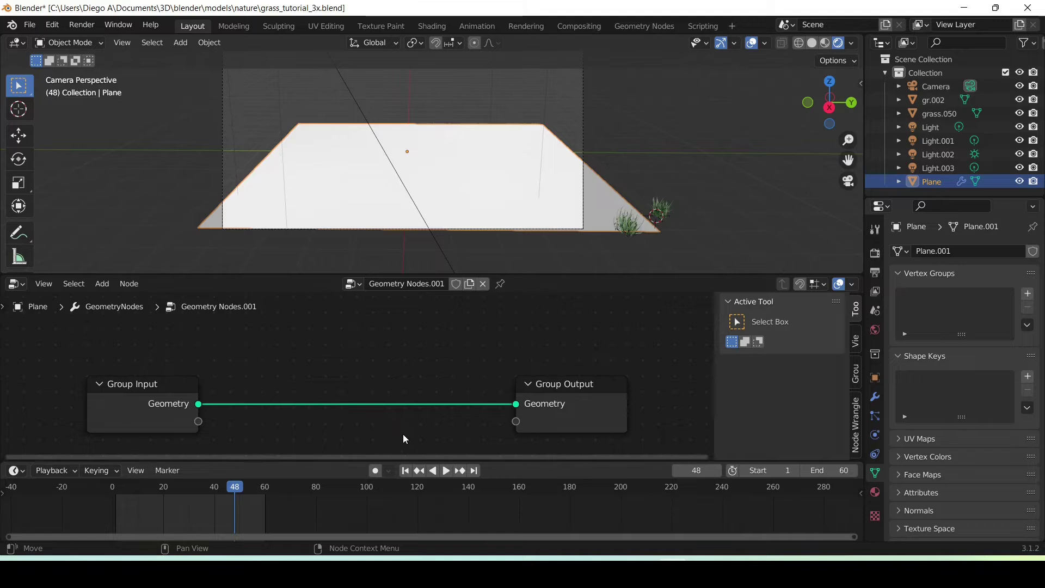
pyautogui.moveTo(517, 276); pyautogui.dragTo(514, 224)
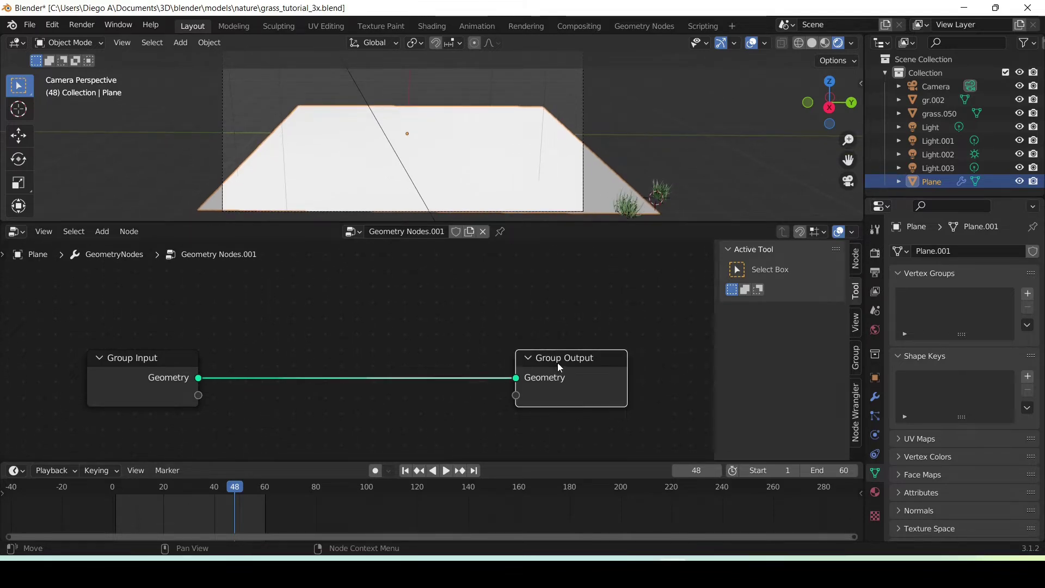
pyautogui.moveTo(548, 360); pyautogui.dragTo(609, 353)
pyautogui.moveTo(150, 364); pyautogui.dragTo(118, 328)
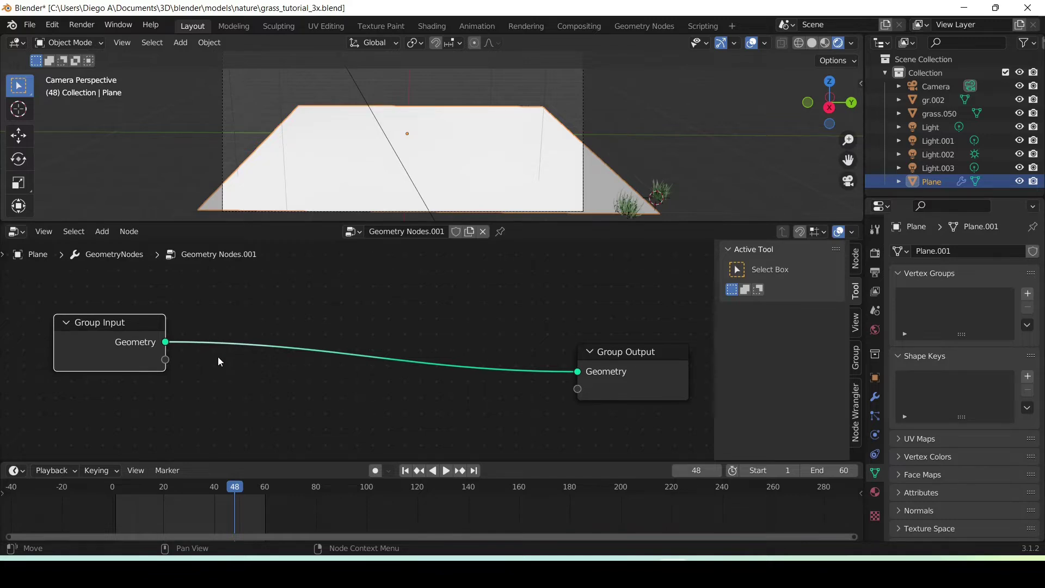
pyautogui.hotkey('shift', 'a')
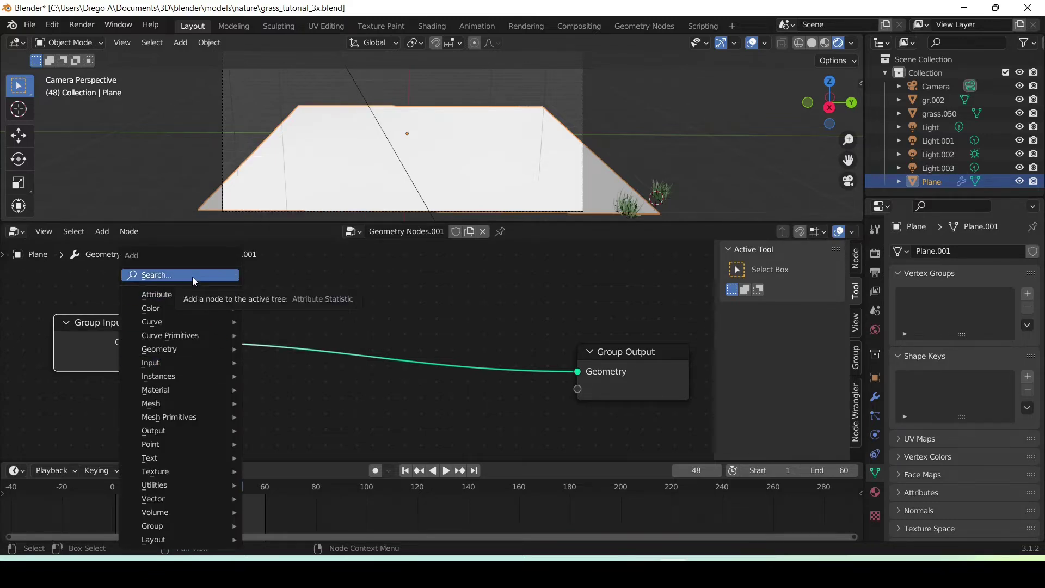
# Step: Insert a Distribute Points on Faces node onto the Group Input–Output link
pyautogui.click(194, 280)
pyautogui.write('distr')
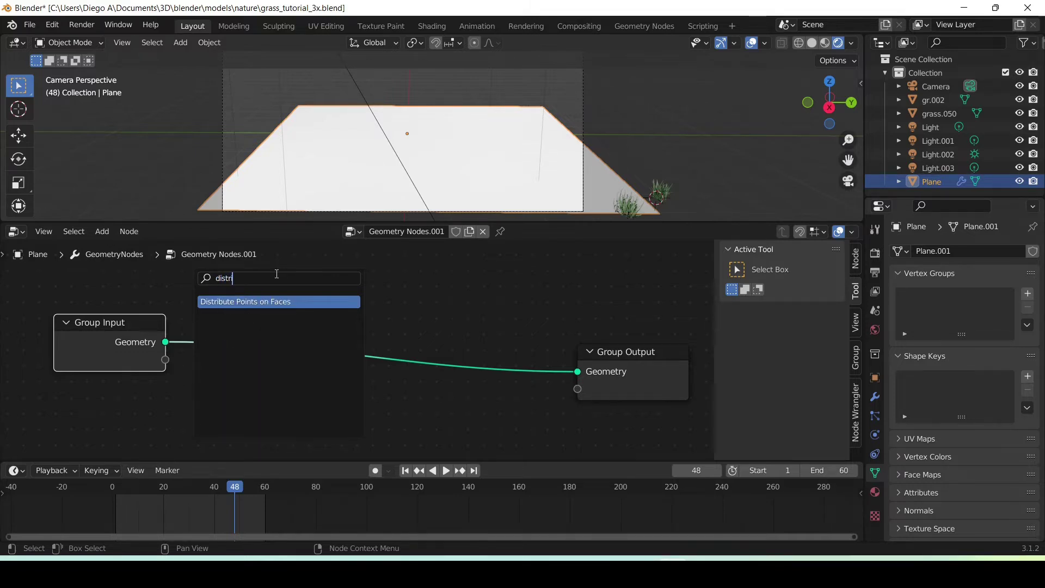
pyautogui.press('Return')
pyautogui.click(284, 355)
# Step: Add Join Geometry before the output and feed the Group Input geometry into it
pyautogui.write('jo')
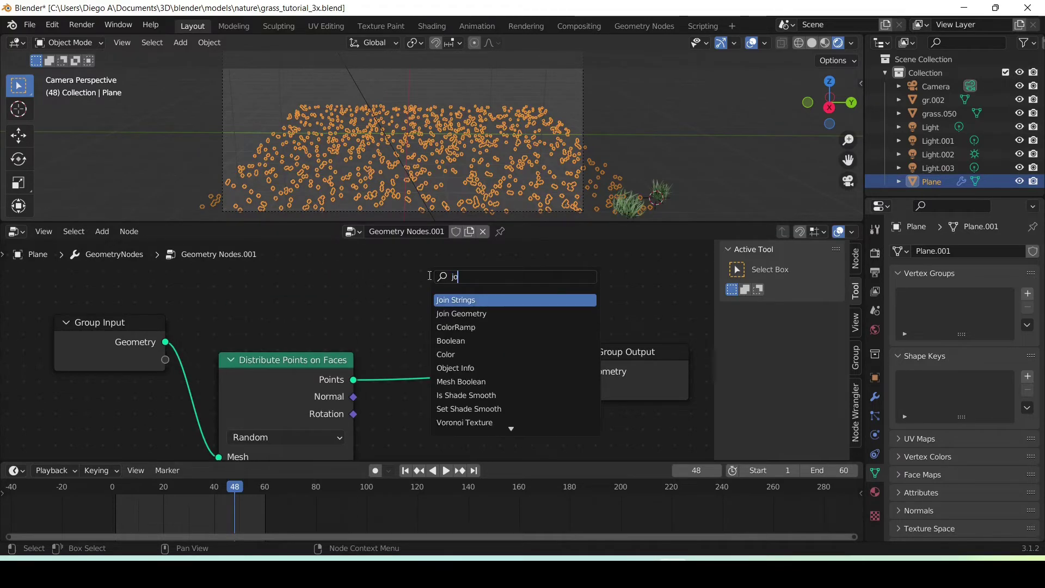
pyautogui.write('in')
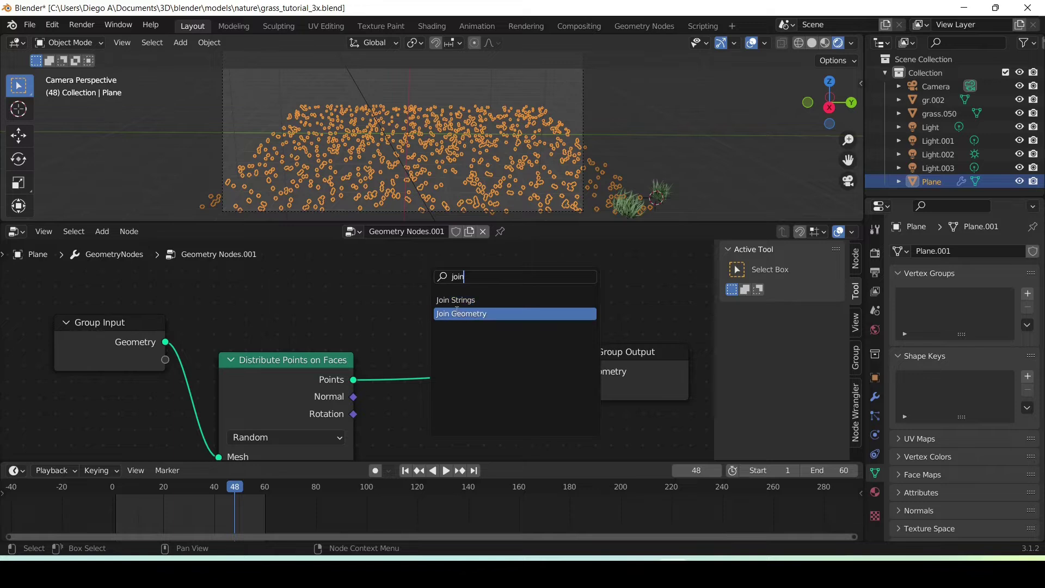
pyautogui.click(457, 309)
pyautogui.click(454, 368)
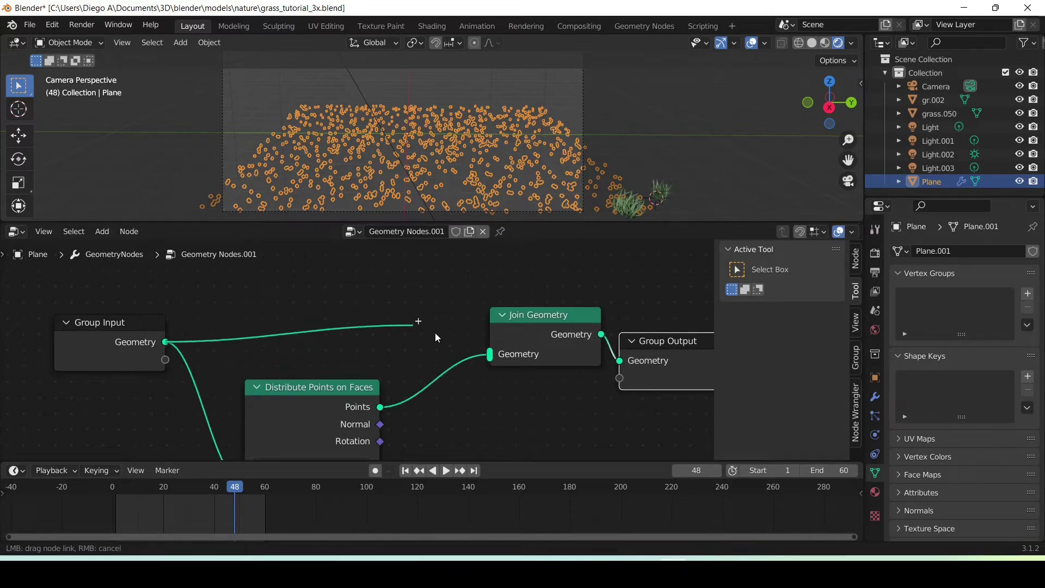
pyautogui.moveTo(166, 342); pyautogui.dragTo(490, 354)
pyautogui.scroll(-2, 266, 353)
pyautogui.scroll(2, 266, 358)
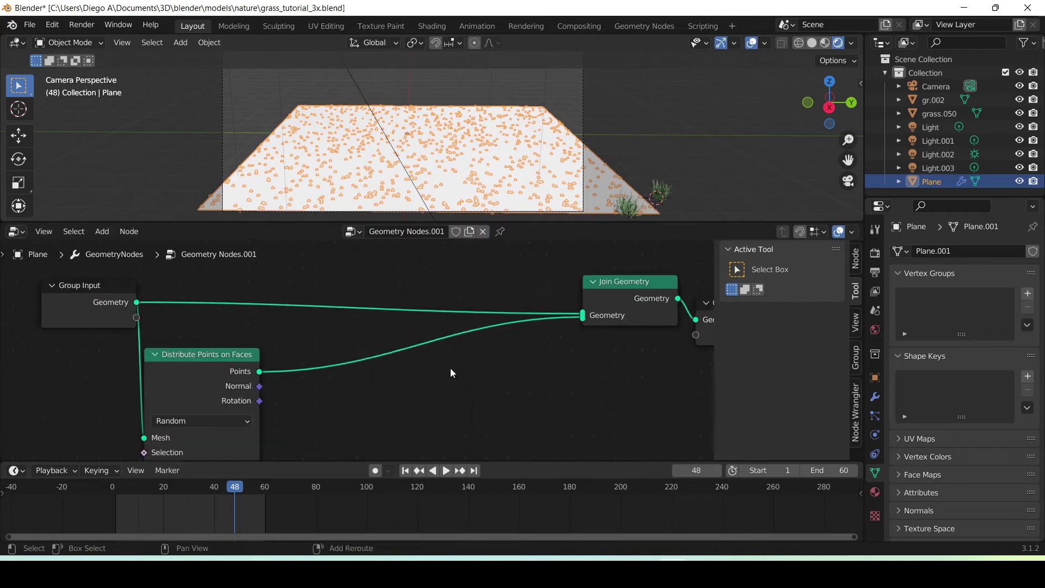
# Step: Search for the Instance on Points node
pyautogui.hotkey('shift', 'a')
pyautogui.click(417, 272)
pyautogui.write('instance on')
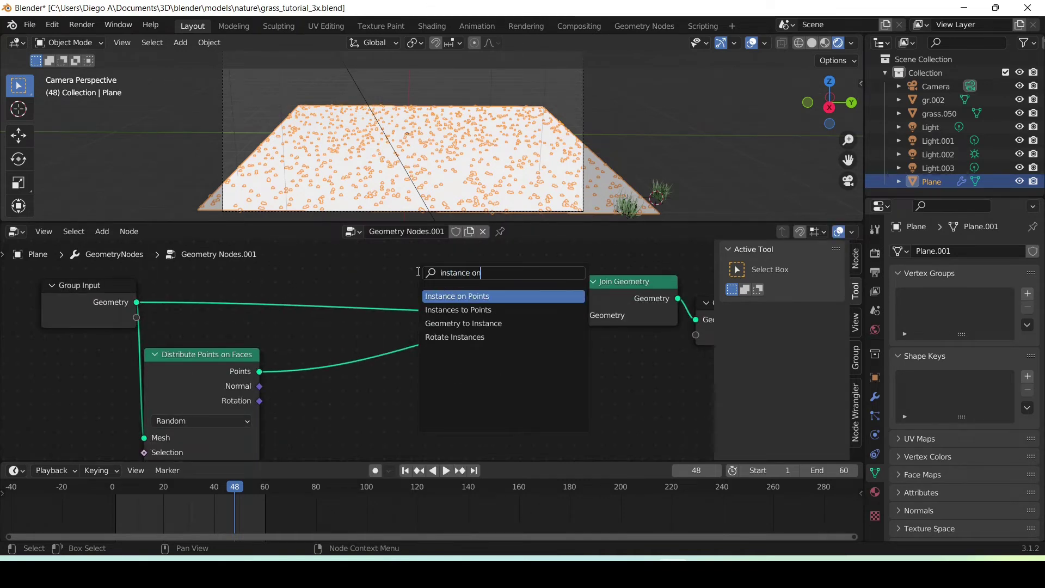
# Step: Insert Instance on Points into the link between the scattered points and Join Geometry
pyautogui.click(452, 296)
pyautogui.click(466, 340)
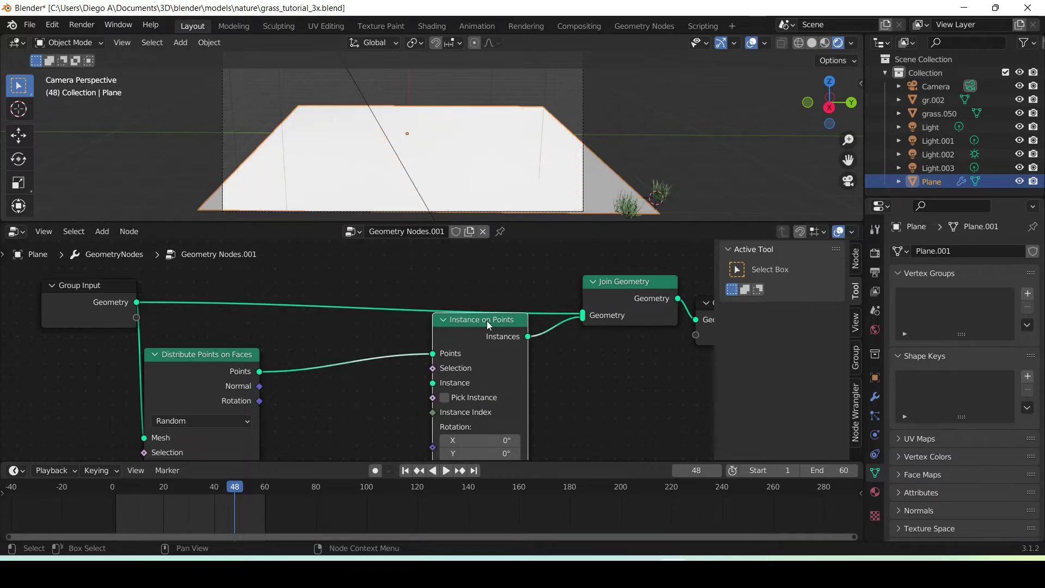
pyautogui.moveTo(487, 321); pyautogui.dragTo(505, 323)
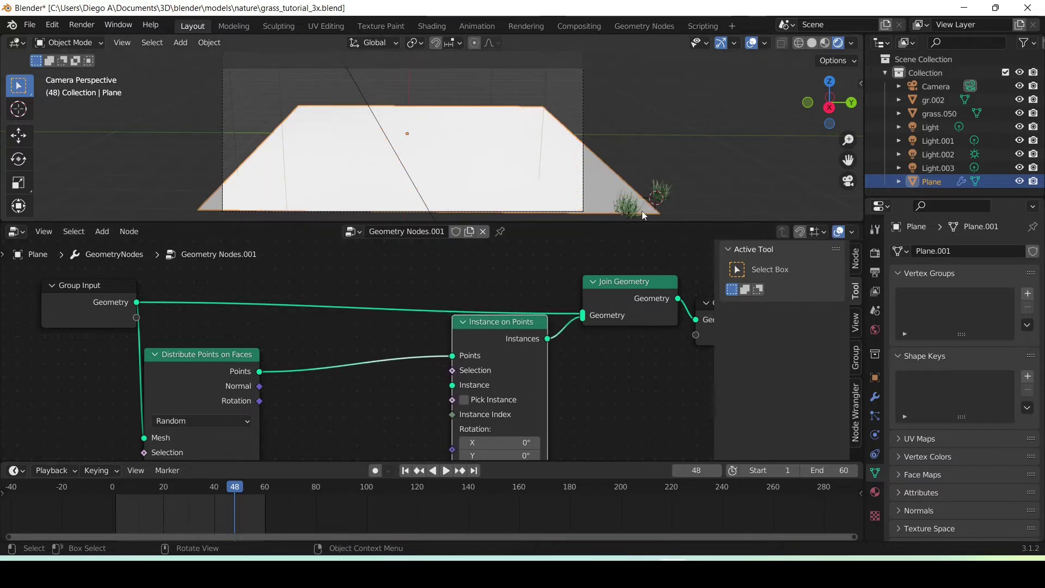
# Step: Drag gr.002 from the Outliner into the node tree as an Object Info node
pyautogui.scroll(-2, 638, 198)
pyautogui.scroll(-1, 582, 267)
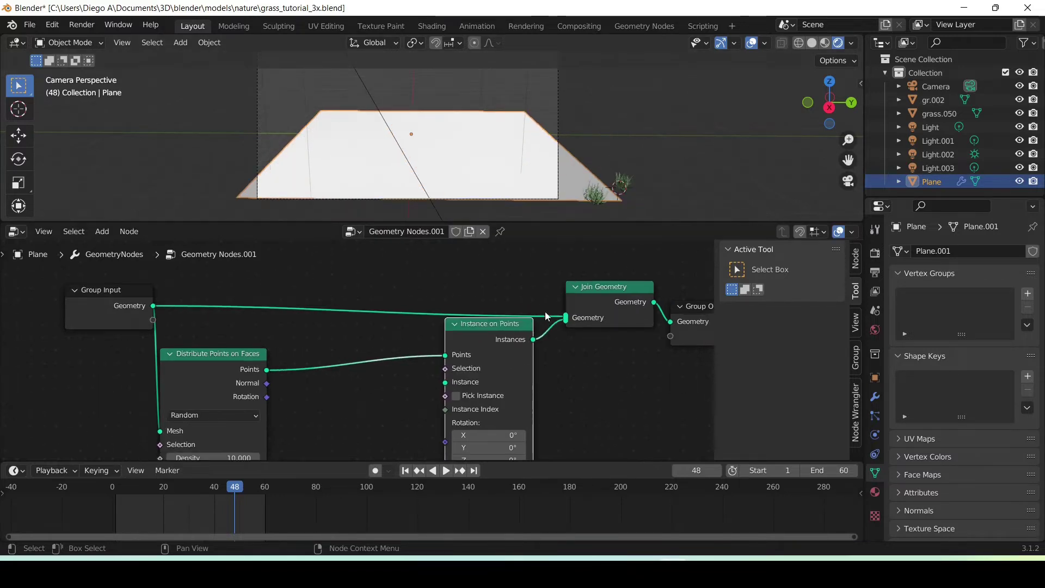
pyautogui.moveTo(592, 388); pyautogui.dragTo(592, 376, button='middle')
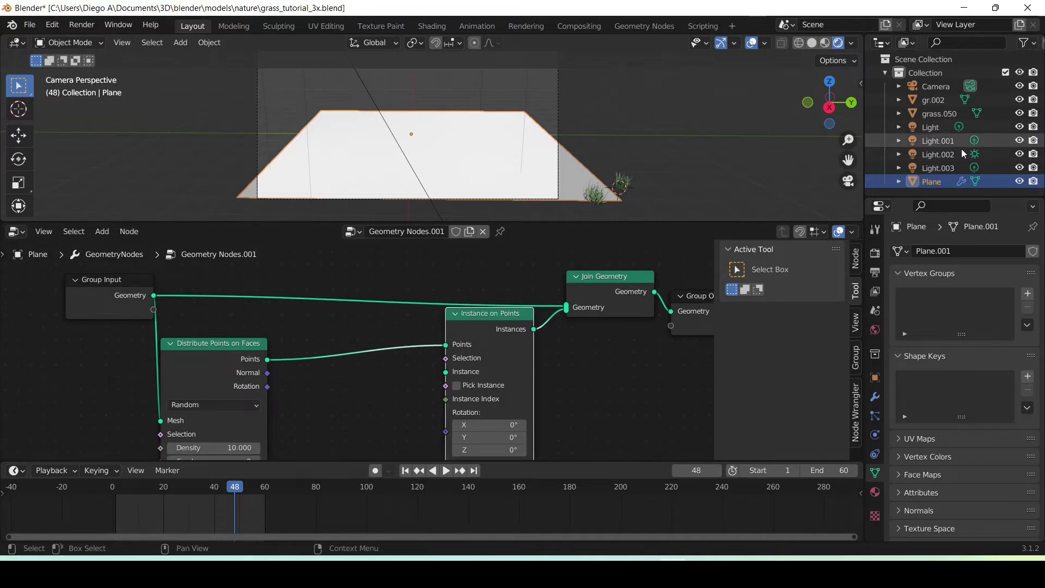
pyautogui.scroll(-1, 547, 313)
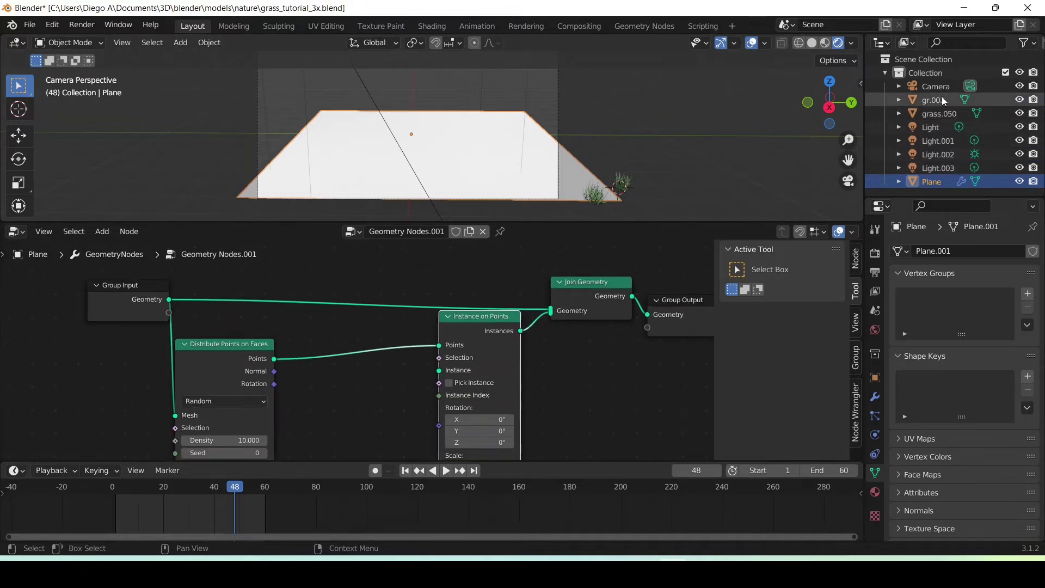
pyautogui.moveTo(938, 100)
pyautogui.mouseDown()
pyautogui.moveTo(379, 406)
pyautogui.moveTo(360, 404)
pyautogui.mouseUp()
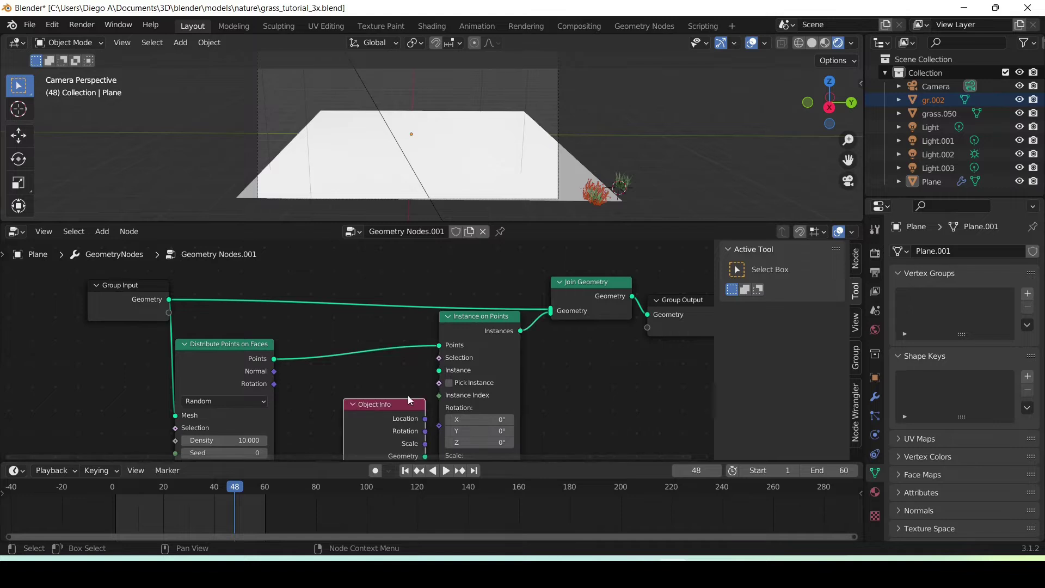
# Step: Link the gr.002 Object Info geometry to the Instance input of Instance on Points
pyautogui.click(362, 378)
pyautogui.scroll(2, 359, 370)
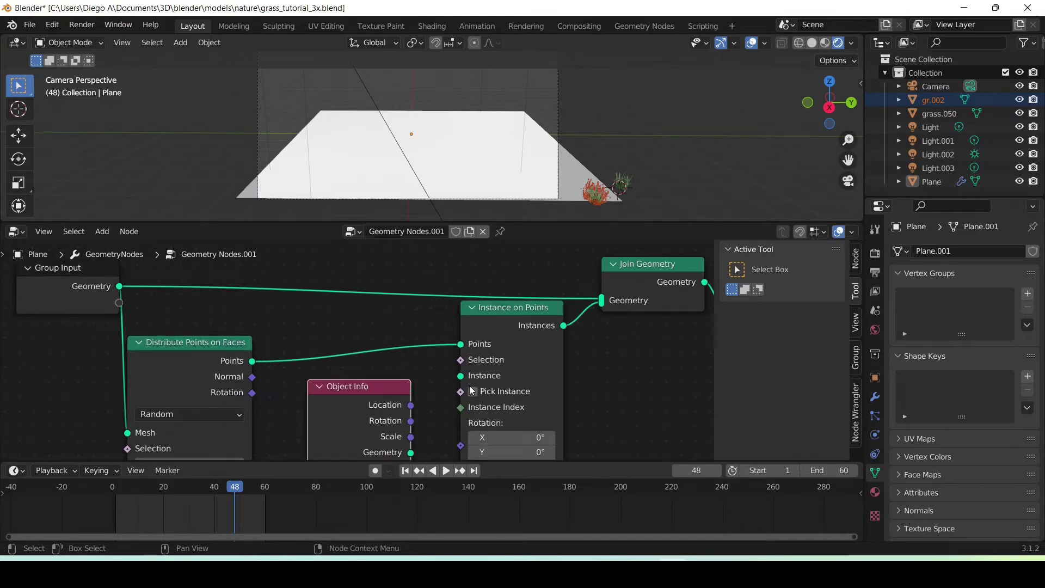
pyautogui.moveTo(471, 380); pyautogui.dragTo(452, 331, button='middle')
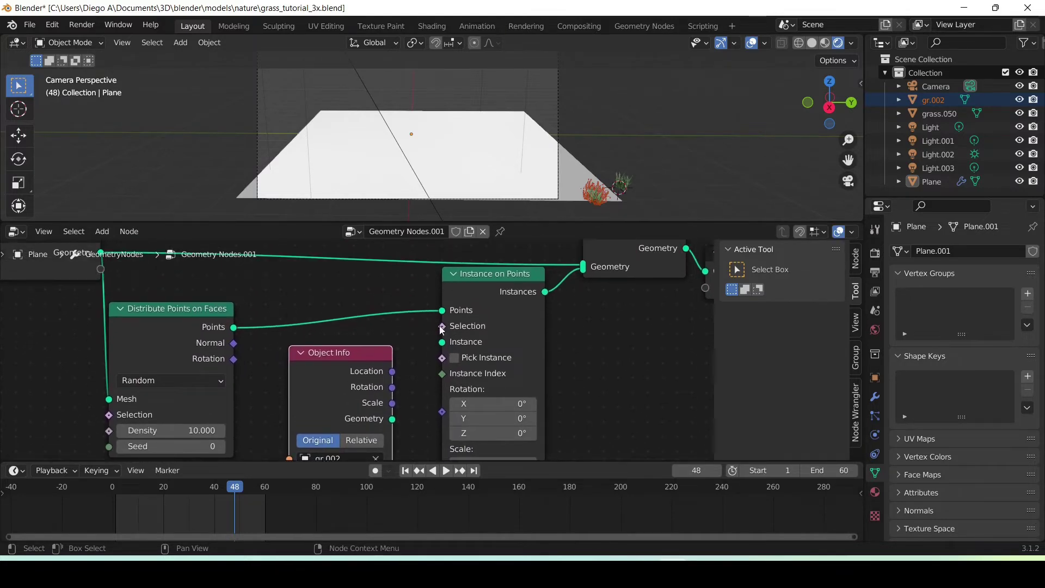
pyautogui.moveTo(392, 418); pyautogui.dragTo(442, 342)
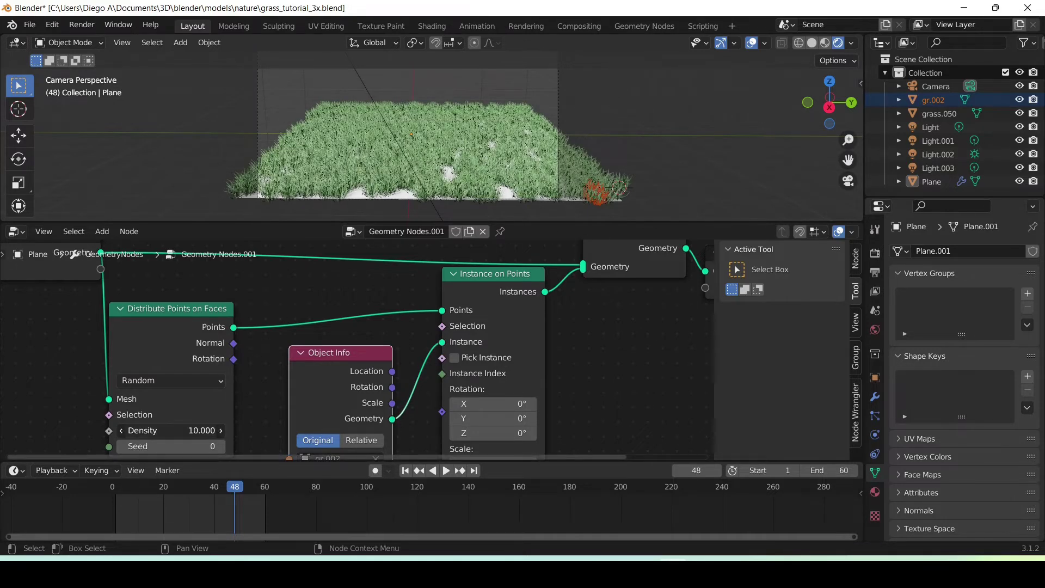
# Step: Lower the Distribute Points Density from 10 to 4.3
pyautogui.moveTo(193, 430); pyautogui.dragTo(163, 430)
pyautogui.scroll(-3, 366, 344)
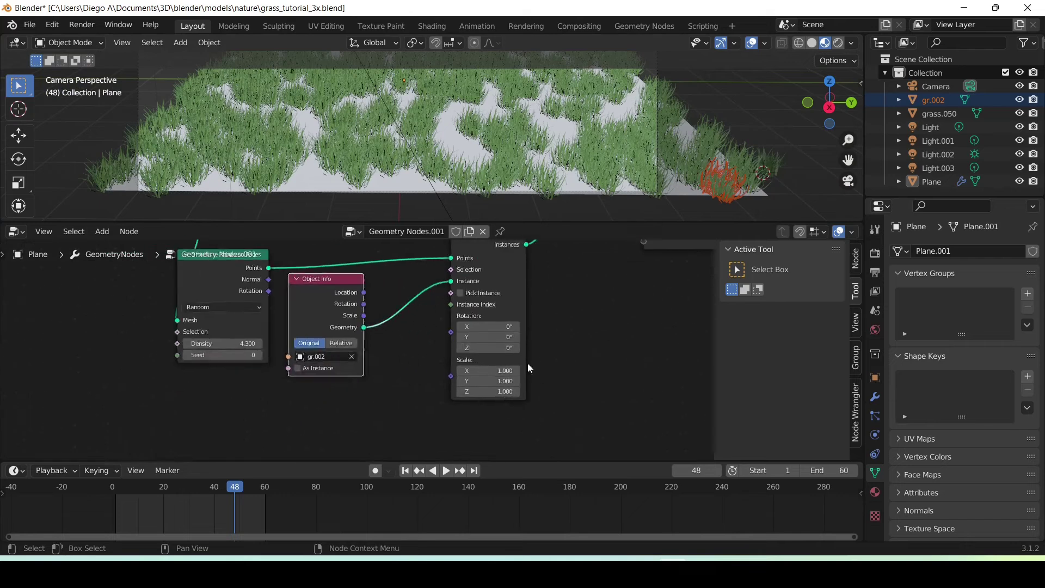
pyautogui.hotkey('shift', 'a')
# Step: Add a Random Value node wired into the grass instance Scale
pyautogui.write('rand')
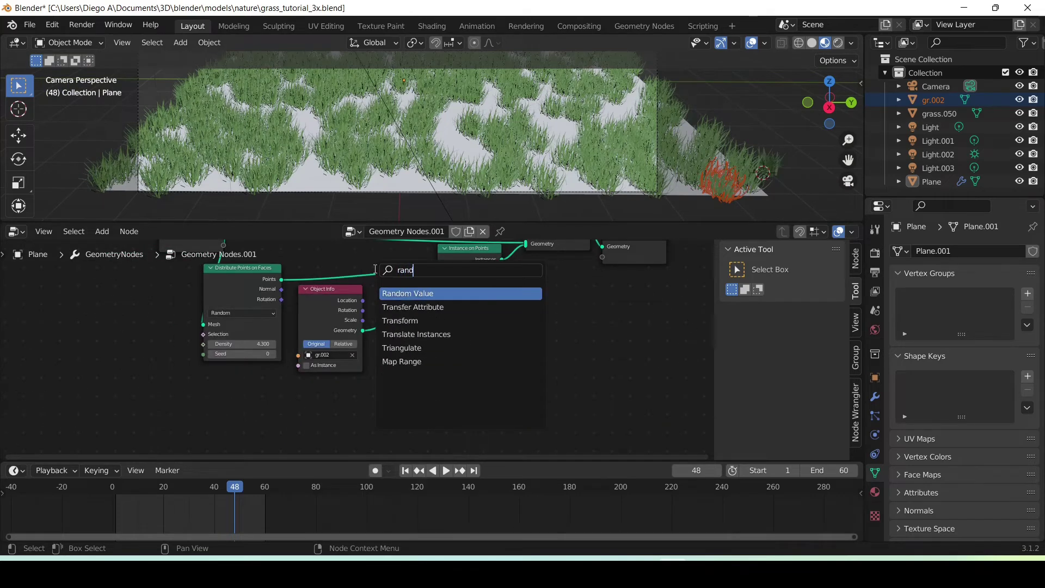
pyautogui.press('Return')
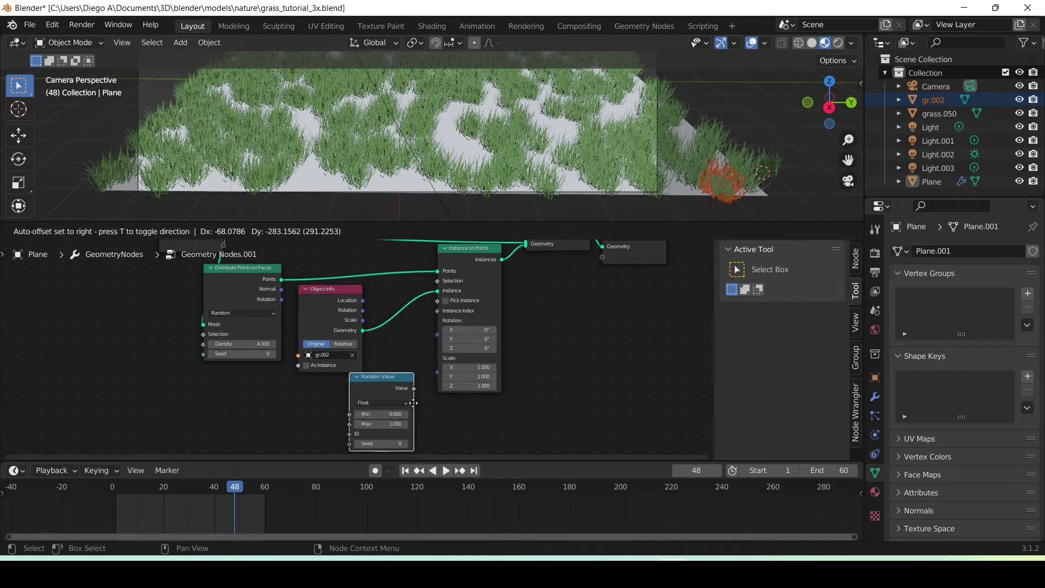
pyautogui.click(411, 404)
pyautogui.moveTo(415, 388); pyautogui.dragTo(438, 373)
pyautogui.press('KP_1')
pyautogui.moveTo(522, 98); pyautogui.dragTo(489, 136, button='middle')
pyautogui.scroll(-2, 380, 370)
# Step: Add a Separate XYZ node and feed its Z output into the instance Rotation
pyautogui.hotkey('shift', 'a')
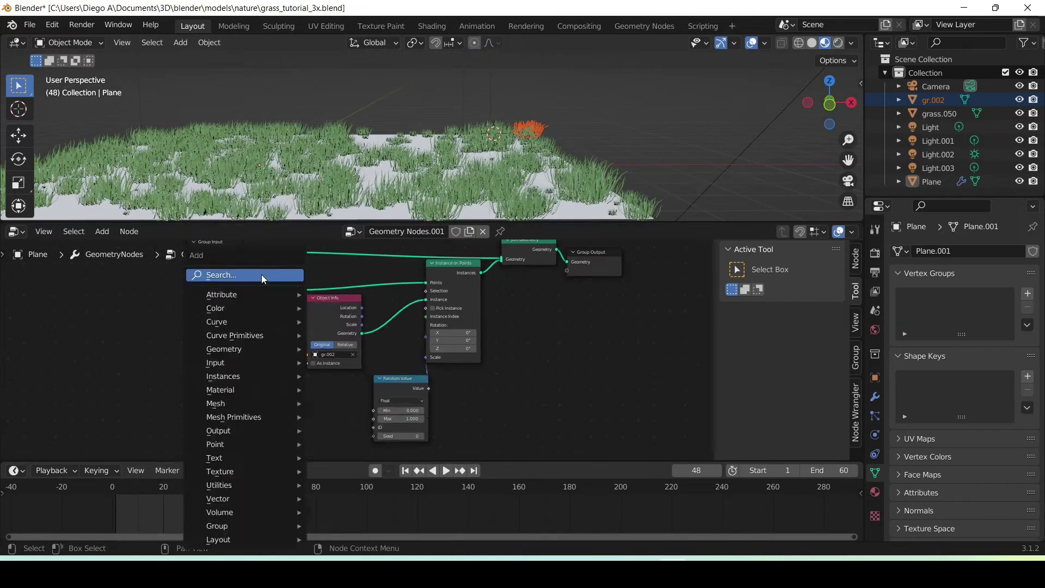
pyautogui.click(262, 274)
pyautogui.write('sepa')
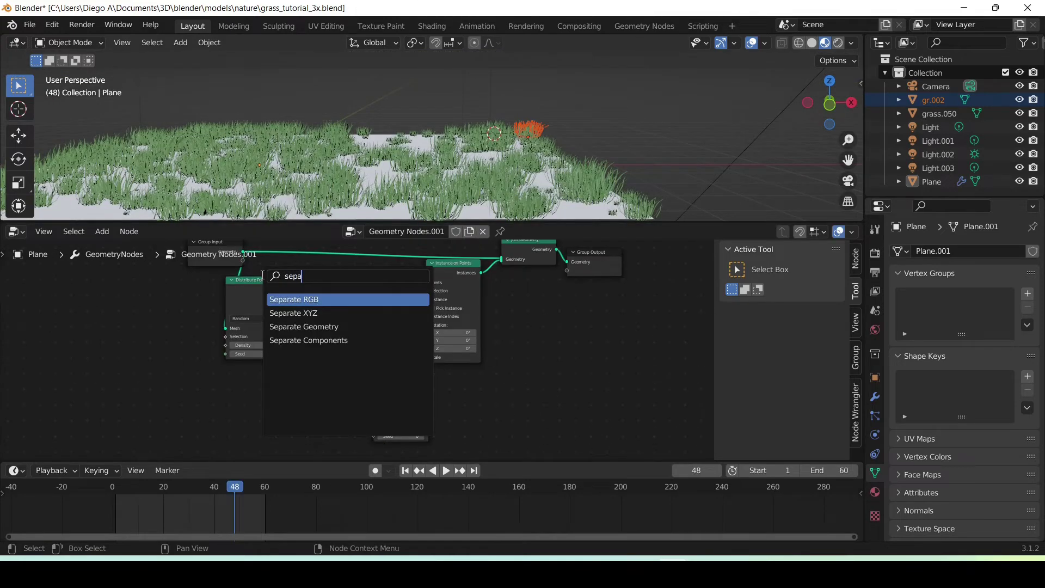
pyautogui.click(294, 312)
pyautogui.click(323, 370)
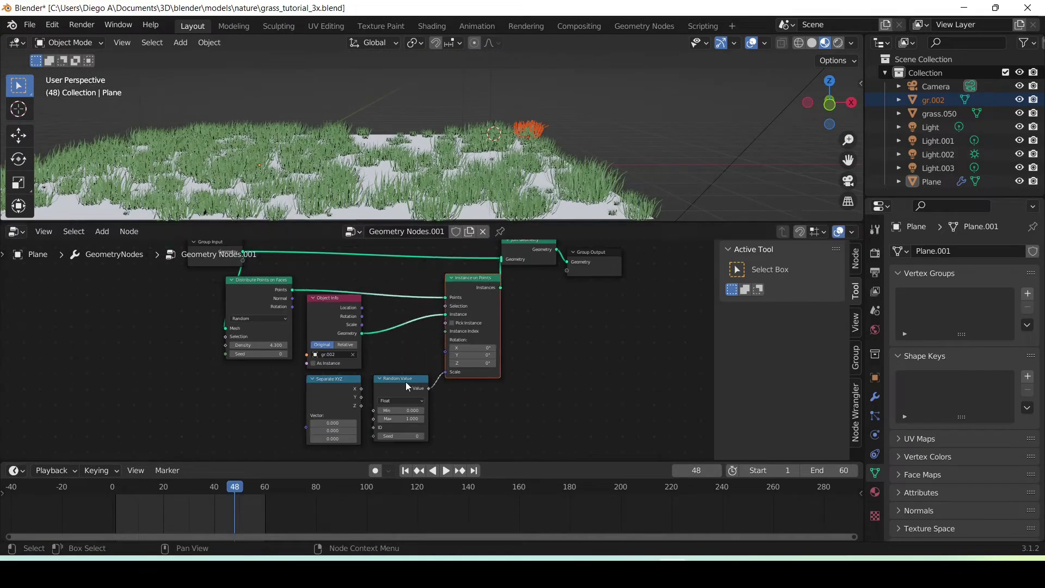
pyautogui.scroll(1, 406, 383)
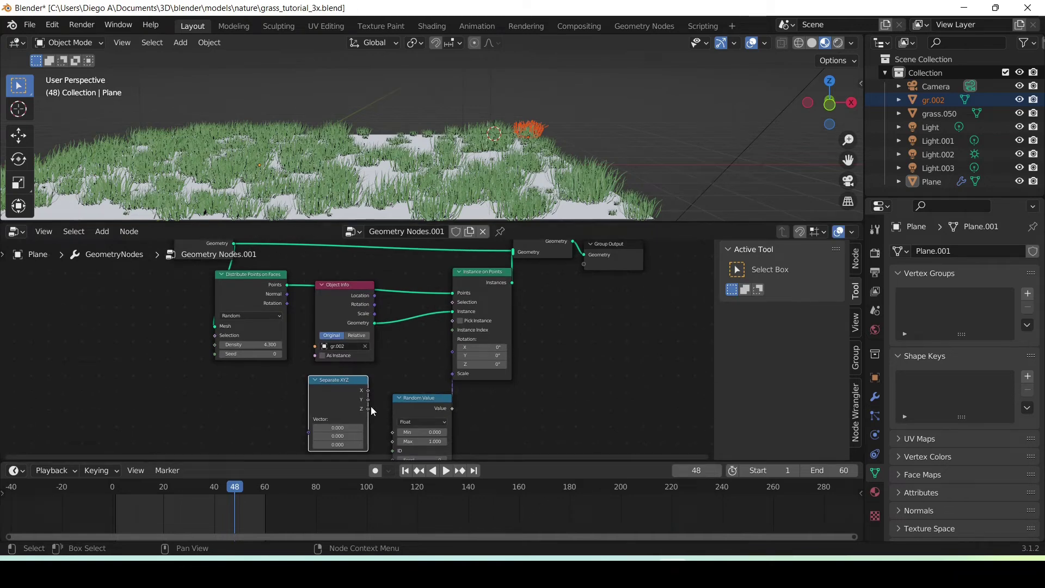
pyautogui.moveTo(368, 408)
pyautogui.mouseDown()
pyautogui.moveTo(450, 368)
pyautogui.moveTo(455, 351)
pyautogui.mouseUp()
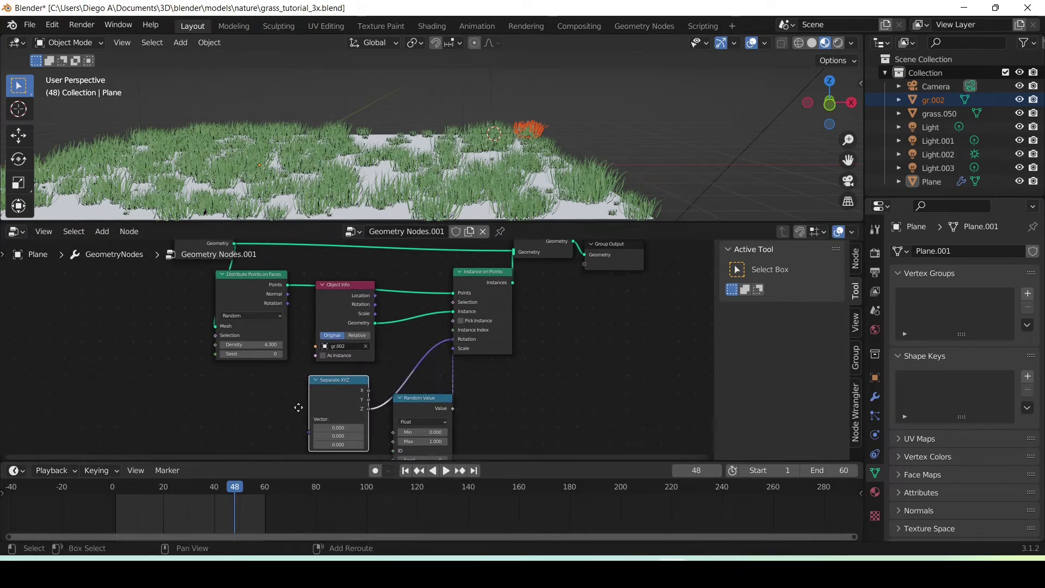
pyautogui.moveTo(298, 408); pyautogui.dragTo(365, 371, button='middle')
pyautogui.click(481, 363)
# Step: Place a copied Random Value node feeding the Separate XYZ vector, with Max -0.5
pyautogui.press('g')
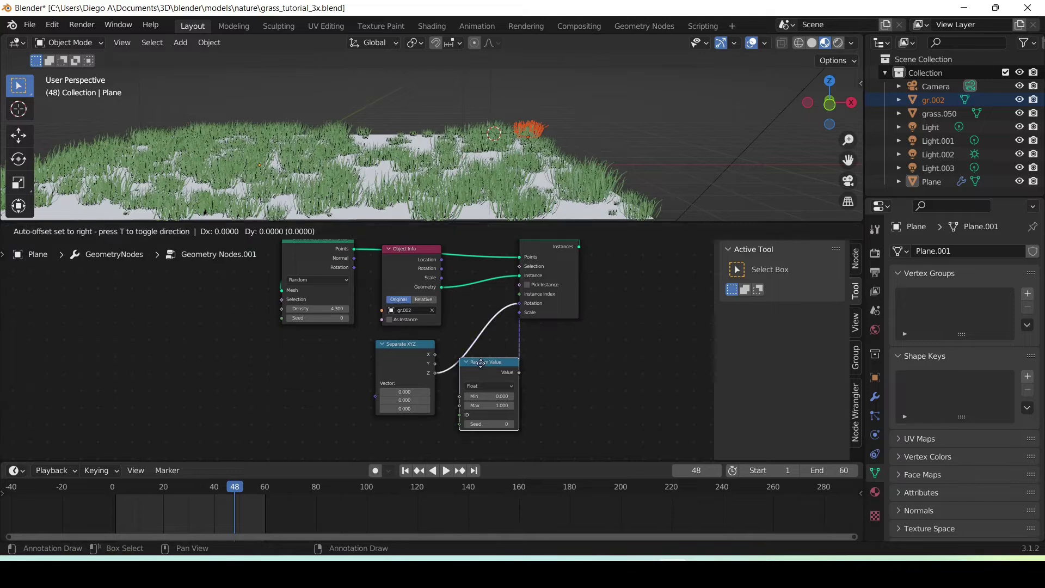
pyautogui.click(307, 365)
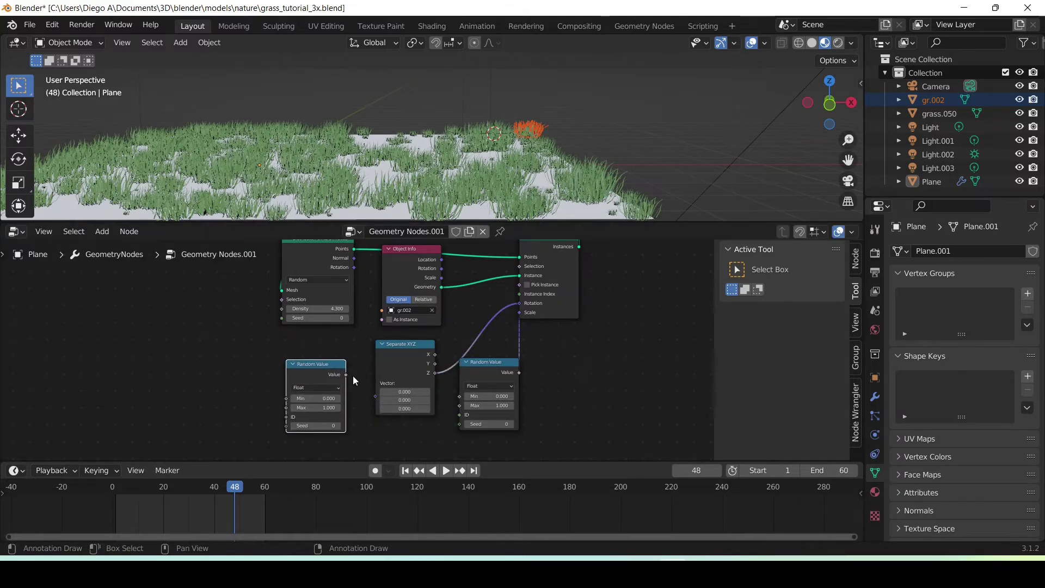
pyautogui.moveTo(346, 376); pyautogui.dragTo(377, 394)
pyautogui.scroll(1, 327, 419)
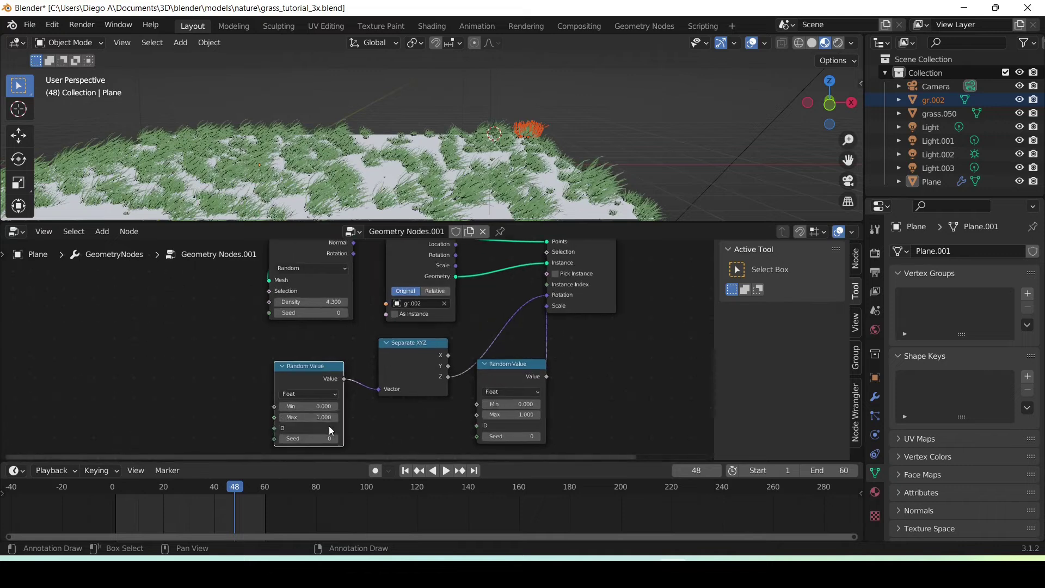
pyautogui.moveTo(323, 417); pyautogui.dragTo(294, 417)
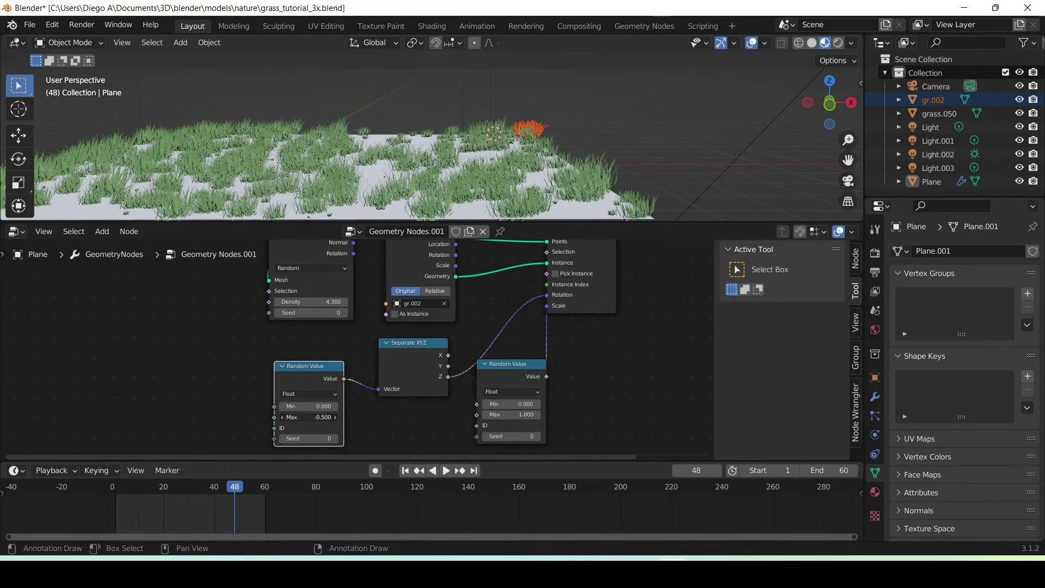
# Step: View the grass plane from higher up and box-select the whole grass node setup
pyautogui.scroll(1, 438, 149)
pyautogui.scroll(2, 394, 139)
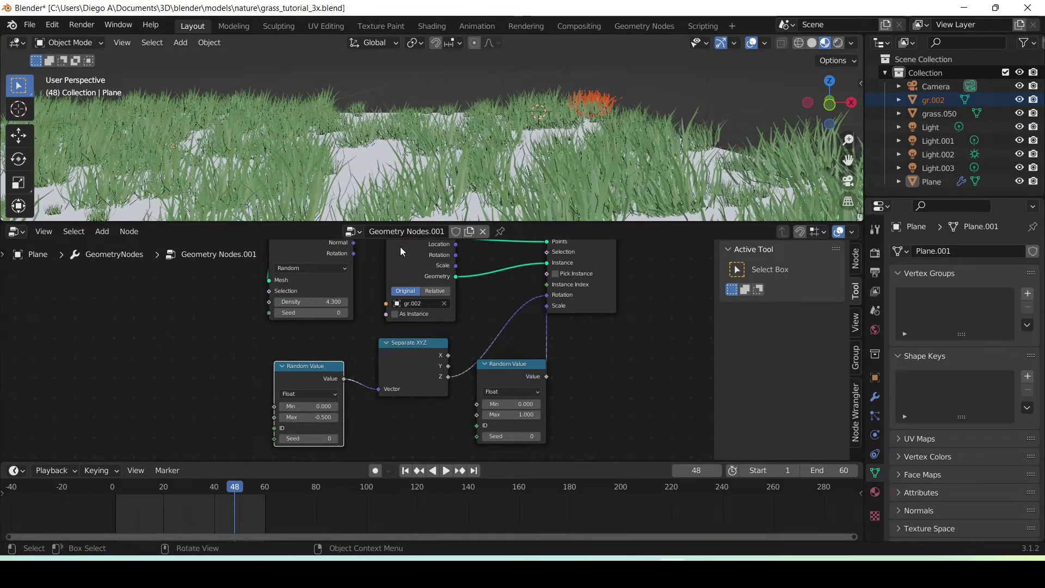
pyautogui.scroll(-2, 377, 151)
pyautogui.scroll(-2, 377, 152)
pyautogui.moveTo(377, 152); pyautogui.dragTo(321, 163, button='middle')
pyautogui.scroll(-3, 303, 267)
pyautogui.moveTo(299, 269)
pyautogui.mouseDown()
pyautogui.moveTo(484, 400)
pyautogui.moveTo(476, 412)
pyautogui.mouseUp()
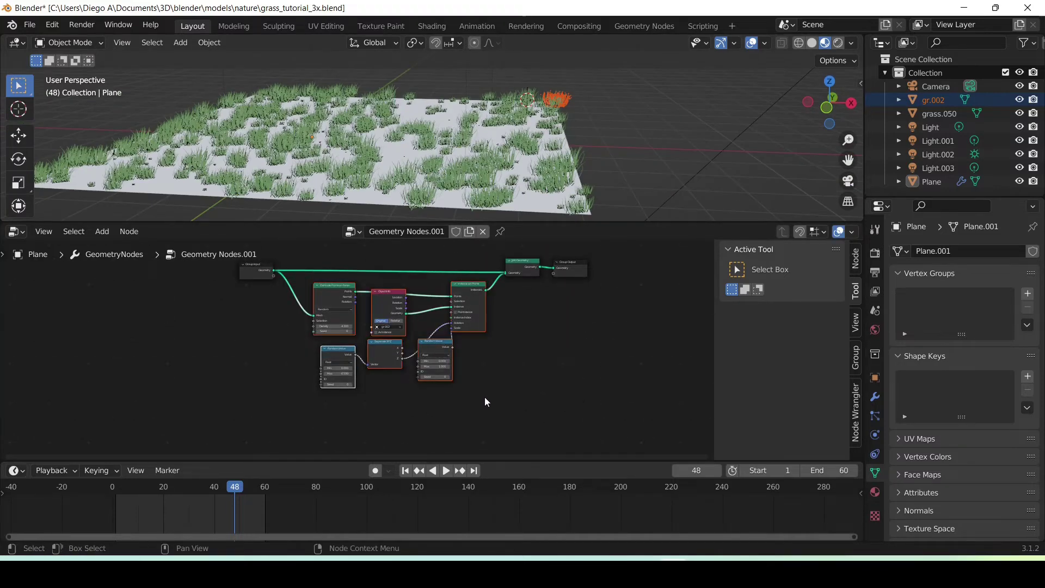
# Step: Duplicate the selected grass nodes with Shift+D and position the copy just beneath the original
pyautogui.scroll(-1, 484, 397)
pyautogui.hotkey('shift', 'd')
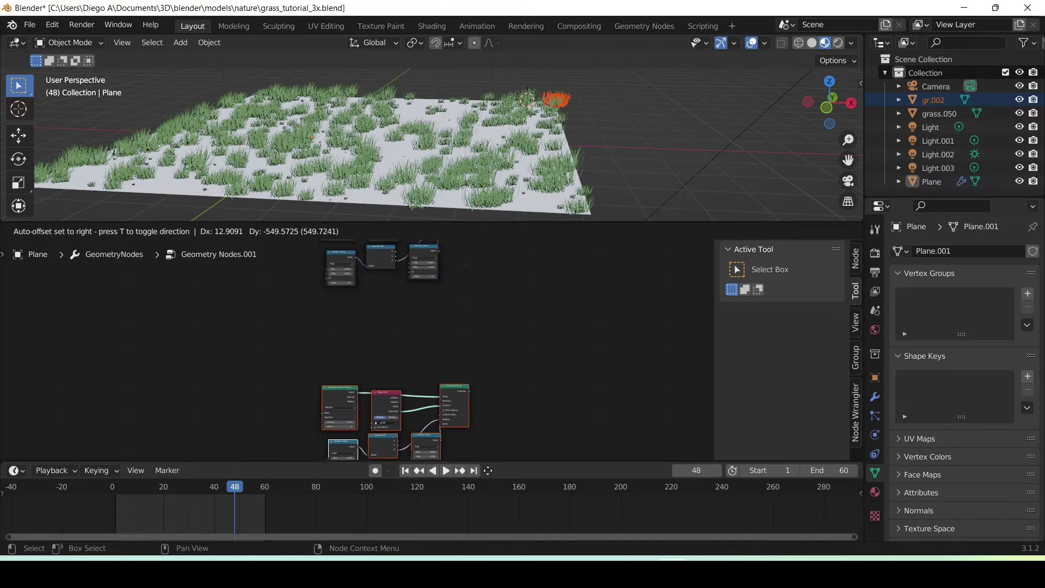
pyautogui.click(481, 352)
pyautogui.scroll(1, 482, 348)
pyautogui.scroll(1, 501, 360)
pyautogui.scroll(-2, 502, 363)
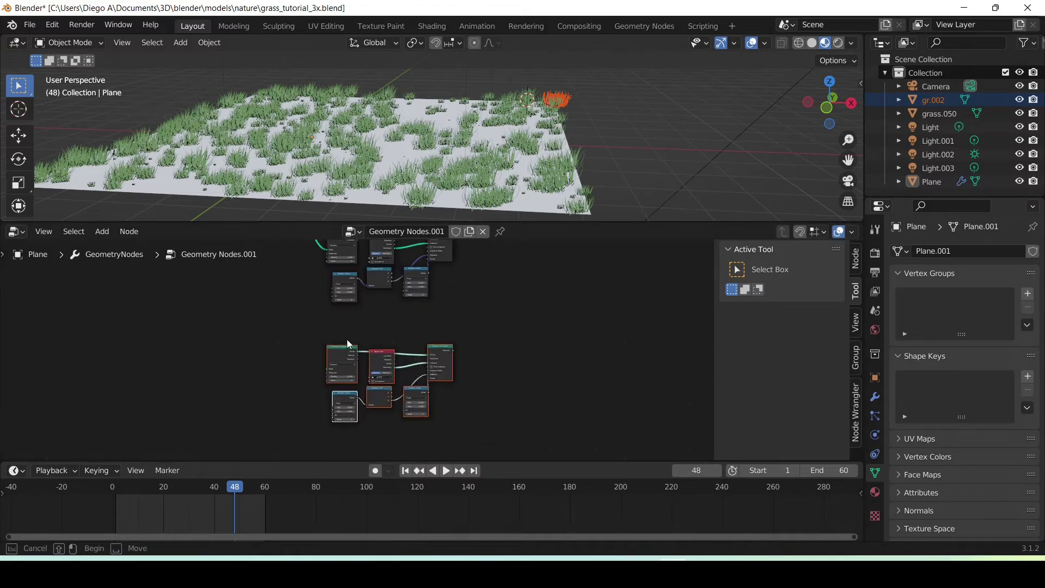
pyautogui.moveTo(393, 364); pyautogui.dragTo(388, 331)
pyautogui.click(388, 331)
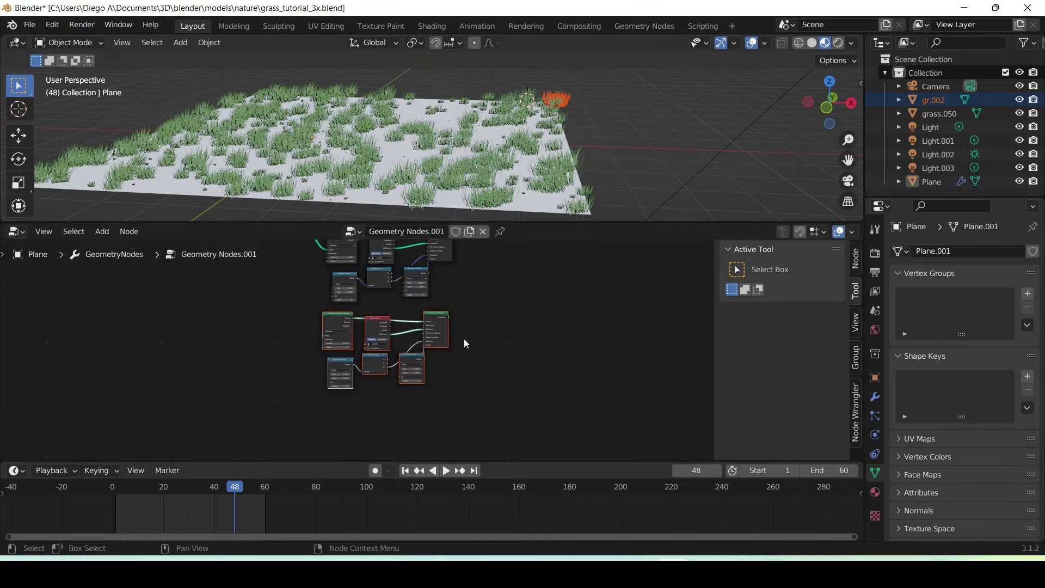
pyautogui.scroll(2, 502, 302)
pyautogui.scroll(1, 380, 396)
pyautogui.scroll(1, 428, 416)
pyautogui.scroll(1, 441, 380)
pyautogui.scroll(1, 445, 363)
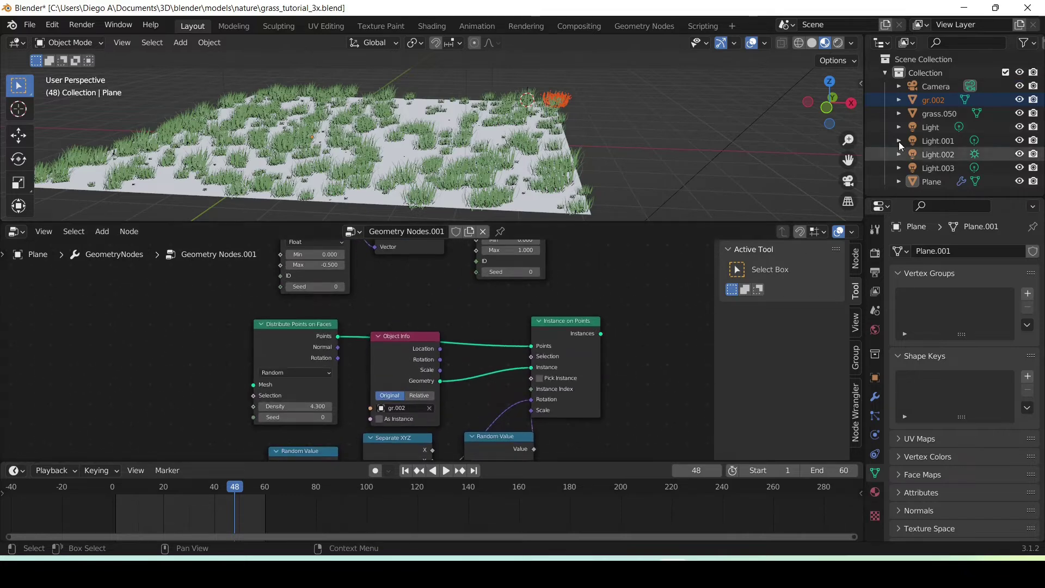
# Step: Make the second chain instance grass.050 and connect Group Input Geometry to its Mesh input
pyautogui.click(384, 409)
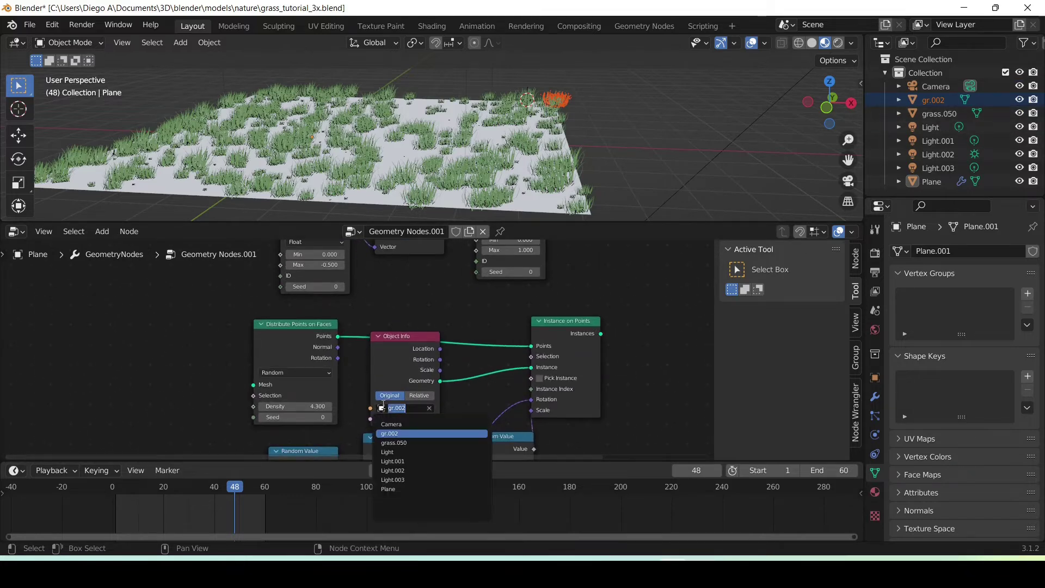
pyautogui.press('Escape')
pyautogui.scroll(-3, 374, 407)
pyautogui.moveTo(305, 425)
pyautogui.mouseDown()
pyautogui.moveTo(341, 388)
pyautogui.moveTo(293, 269)
pyautogui.moveTo(323, 308)
pyautogui.mouseUp()
pyautogui.moveTo(347, 410); pyautogui.dragTo(353, 366)
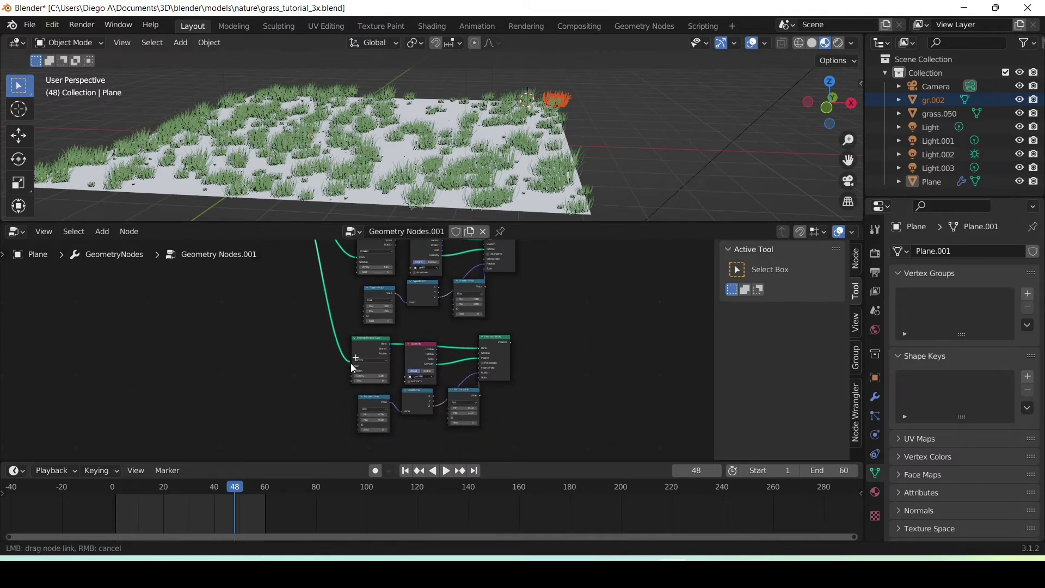
pyautogui.moveTo(352, 366); pyautogui.dragTo(352, 366)
# Step: Feed the second chain's Instance on Points output into Join Geometry
pyautogui.moveTo(493, 367); pyautogui.dragTo(412, 416, button='middle')
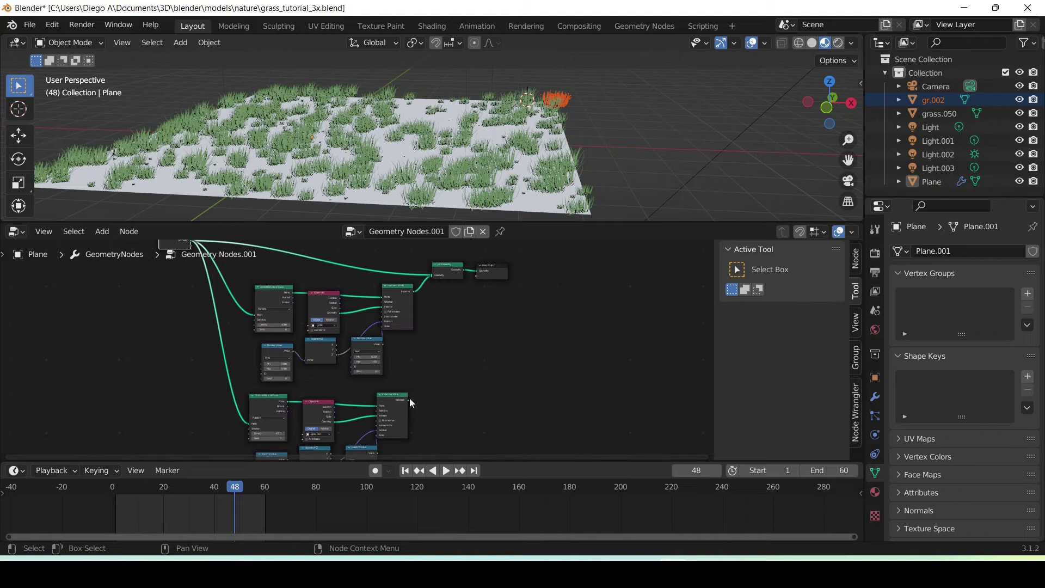
pyautogui.moveTo(408, 399); pyautogui.dragTo(431, 277)
pyautogui.scroll(-2, 466, 347)
# Step: Set the lower Distribute Points on Faces Seed to 1 and raise its Density to 5.5
pyautogui.scroll(2, 351, 392)
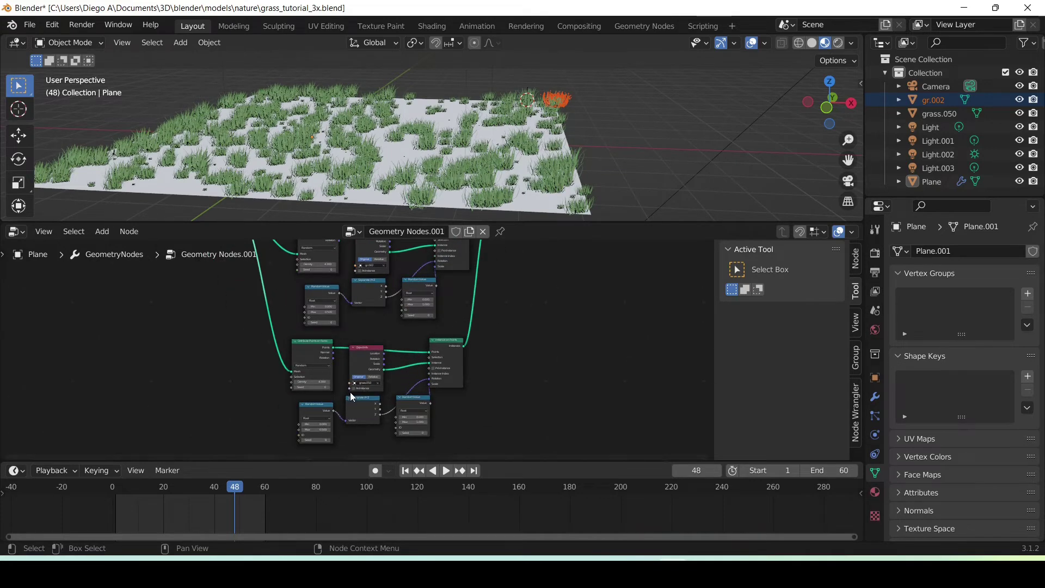
pyautogui.scroll(2, 350, 385)
pyautogui.scroll(2, 349, 379)
pyautogui.scroll(1, 349, 379)
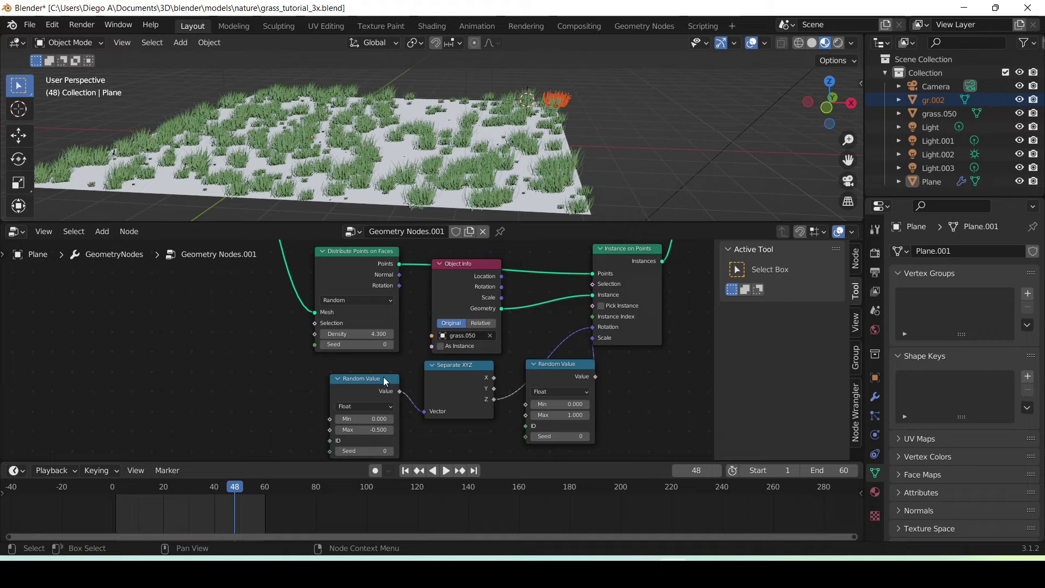
pyautogui.click(390, 344)
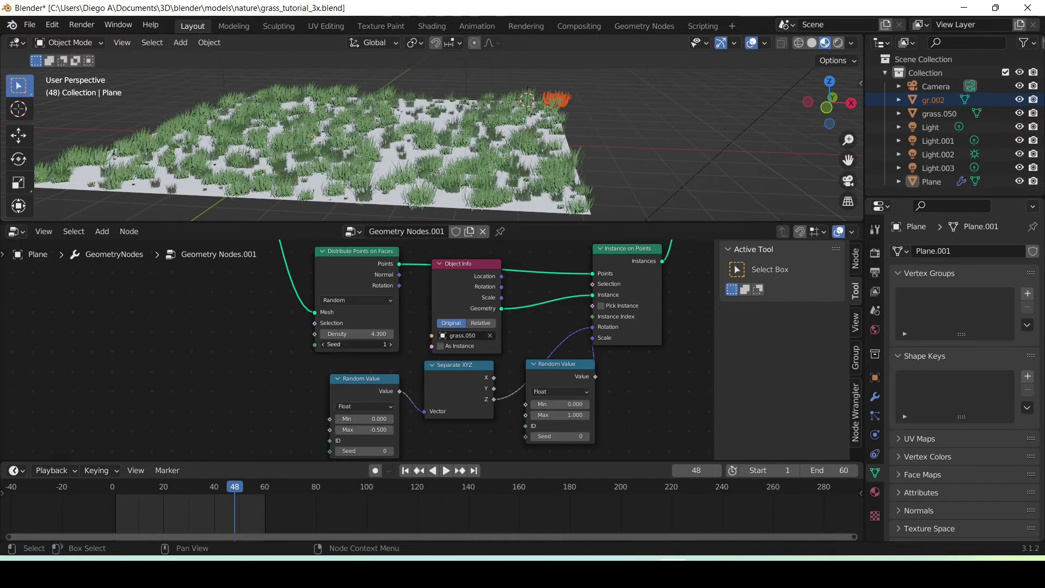
pyautogui.click(390, 344)
pyautogui.click(324, 345)
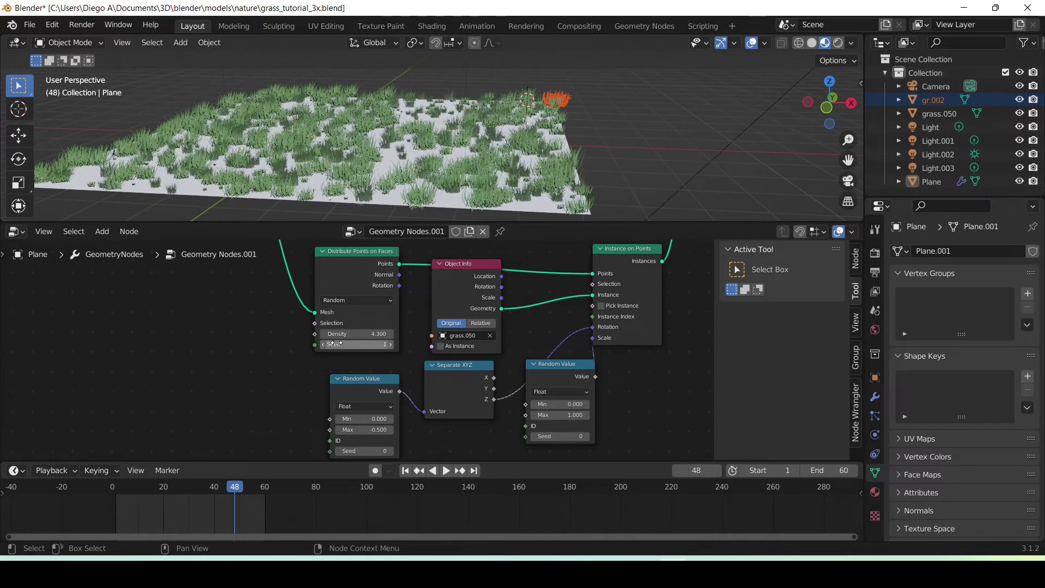
pyautogui.scroll(1, 384, 381)
pyautogui.scroll(1, 384, 376)
pyautogui.moveTo(364, 322); pyautogui.dragTo(375, 322)
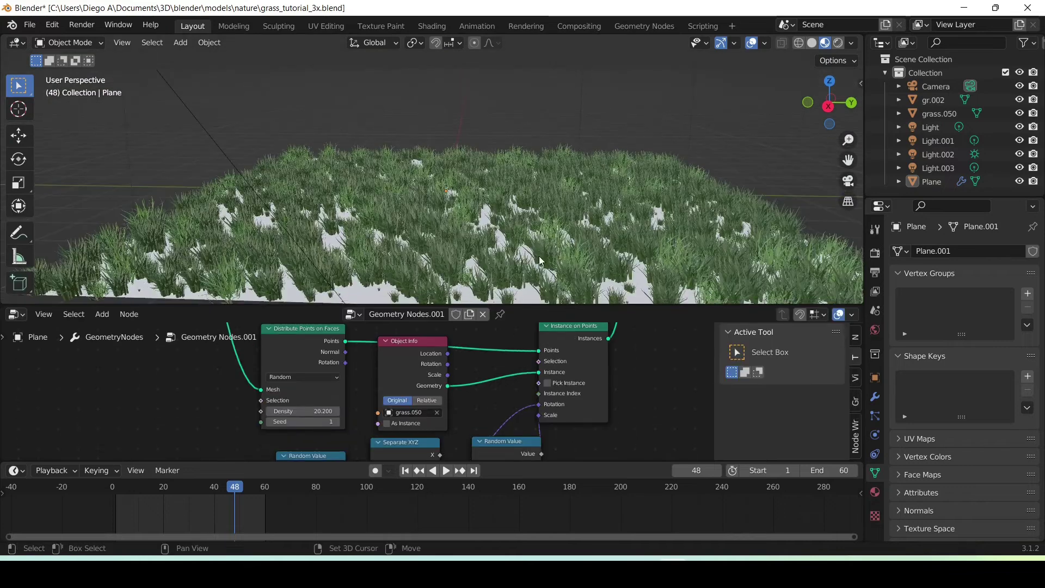
# Step: Preview the grass field's front edge zoomed in with Rendered shading
pyautogui.keyDown('shift'); pyautogui.moveTo(539, 256); pyautogui.dragTo(510, 207, button='middle'); pyautogui.keyUp('shift')
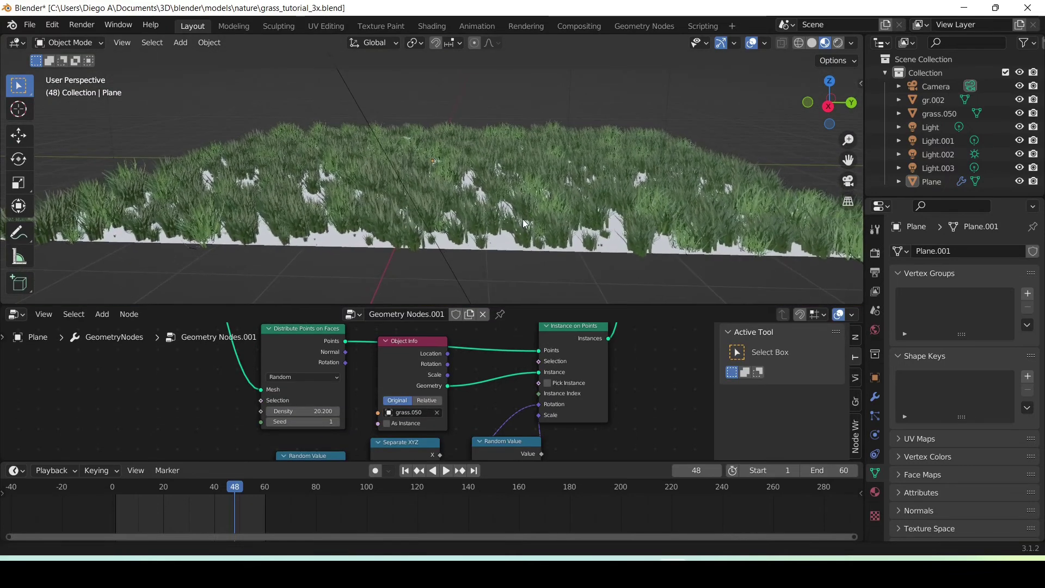
pyautogui.click(838, 43)
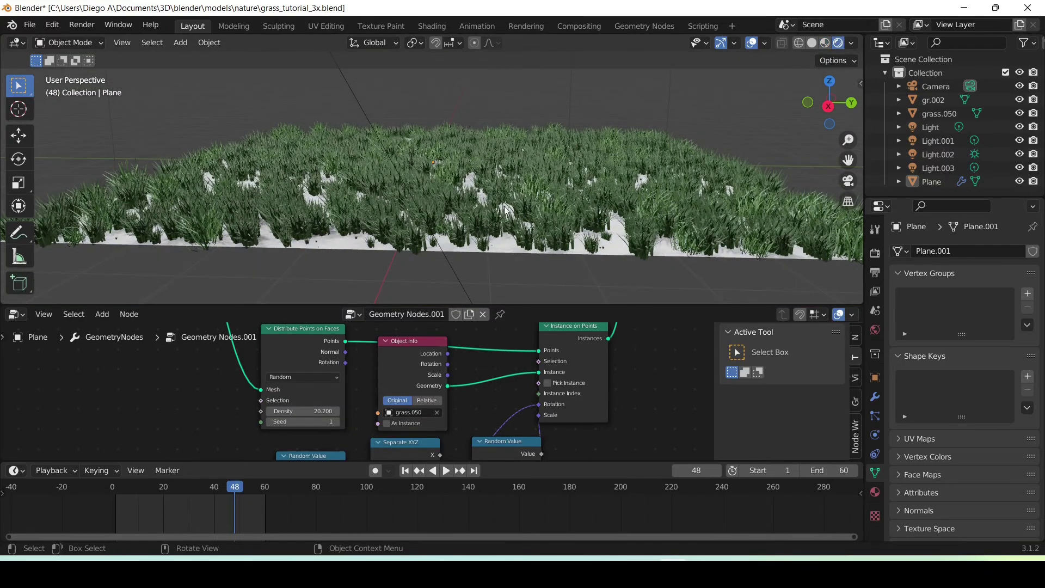
pyautogui.scroll(4, 407, 240)
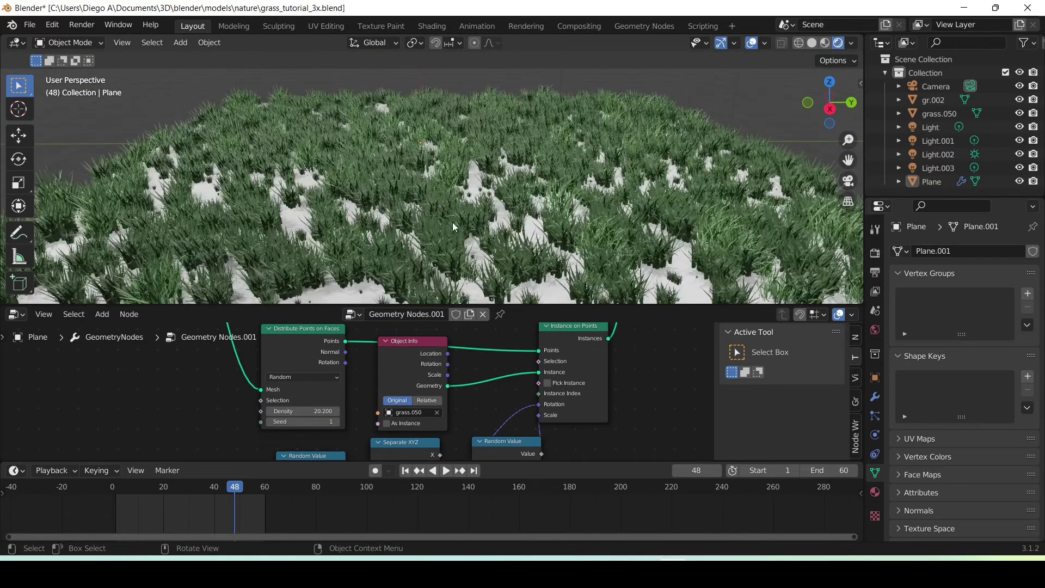
# Step: Enlarge the node editor to show the scale Random Value nodes, and go to frame 1
pyautogui.moveTo(466, 325); pyautogui.dragTo(524, 306, button='middle')
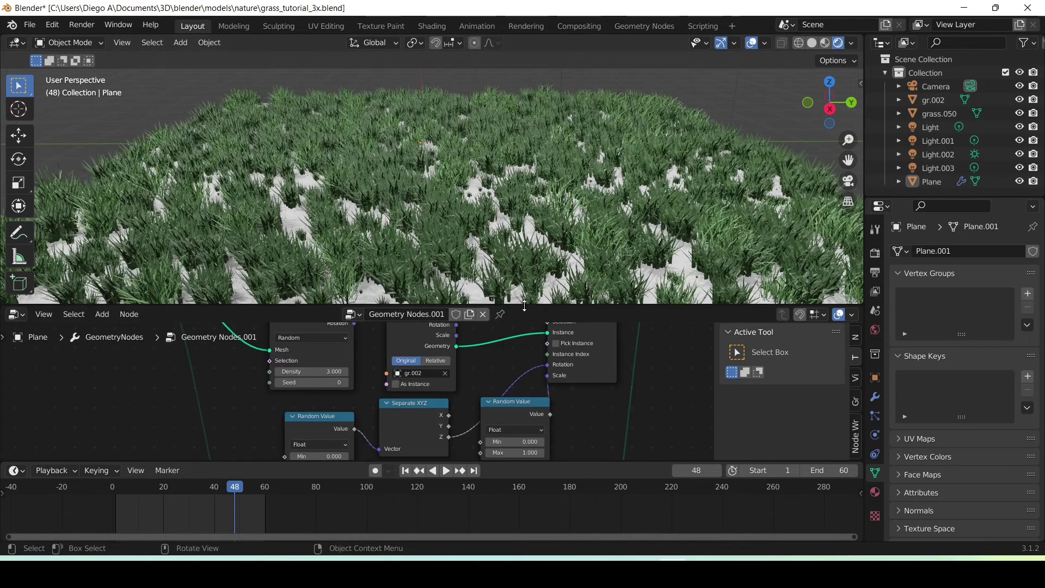
pyautogui.moveTo(522, 304); pyautogui.dragTo(522, 292)
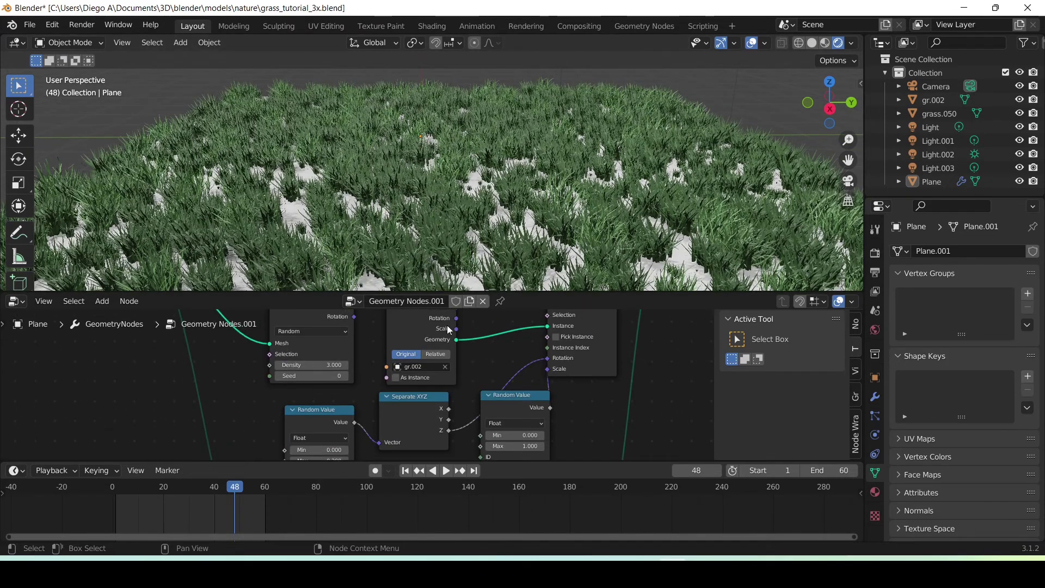
pyautogui.moveTo(395, 371)
pyautogui.mouseDown(button='middle')
pyautogui.moveTo(384, 319)
pyautogui.moveTo(353, 504)
pyautogui.mouseUp(button='middle')
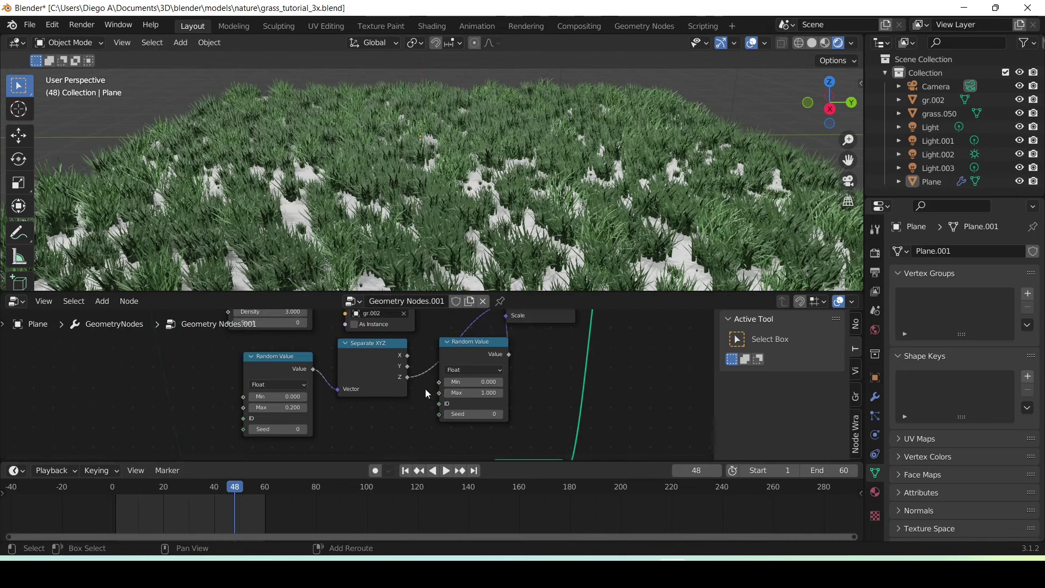
pyautogui.moveTo(426, 388); pyautogui.dragTo(414, 384, button='middle')
pyautogui.click(116, 489)
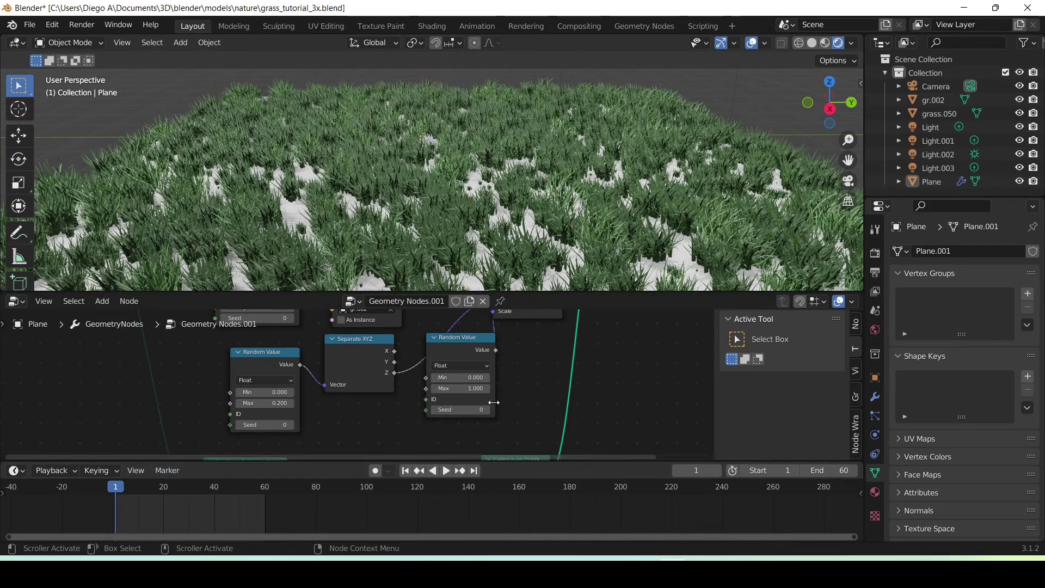
# Step: At frame 1, set the scale Random Value Max and Min to 0 and keyframe both
pyautogui.click(476, 387)
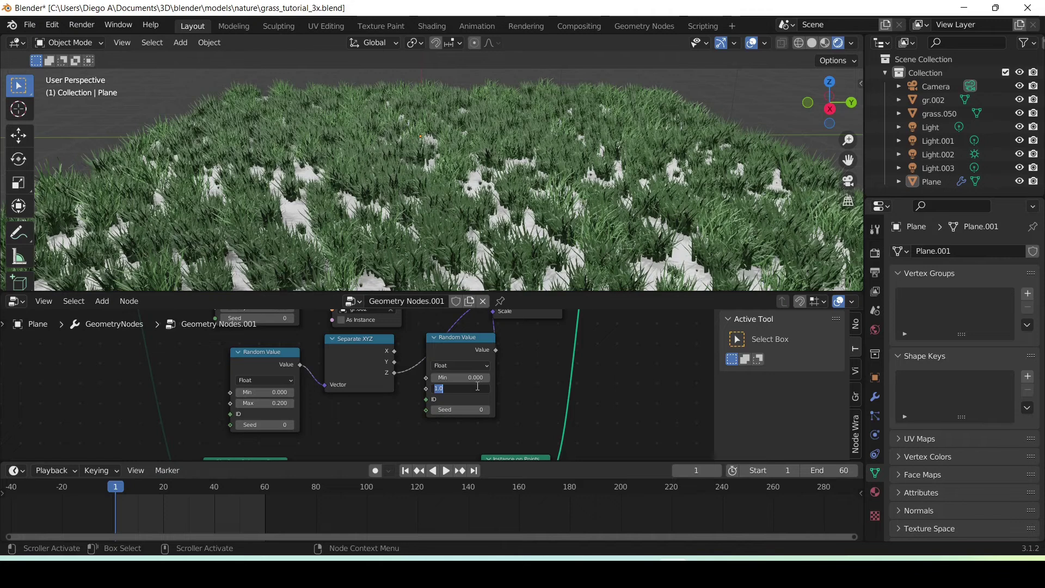
pyautogui.write('0')
pyautogui.press('Return')
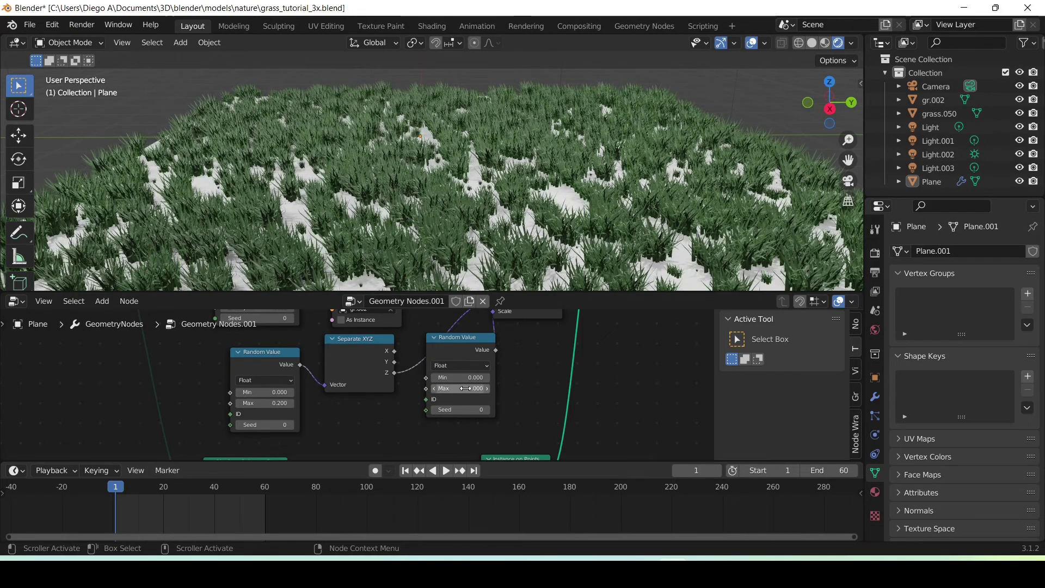
pyautogui.press('i')
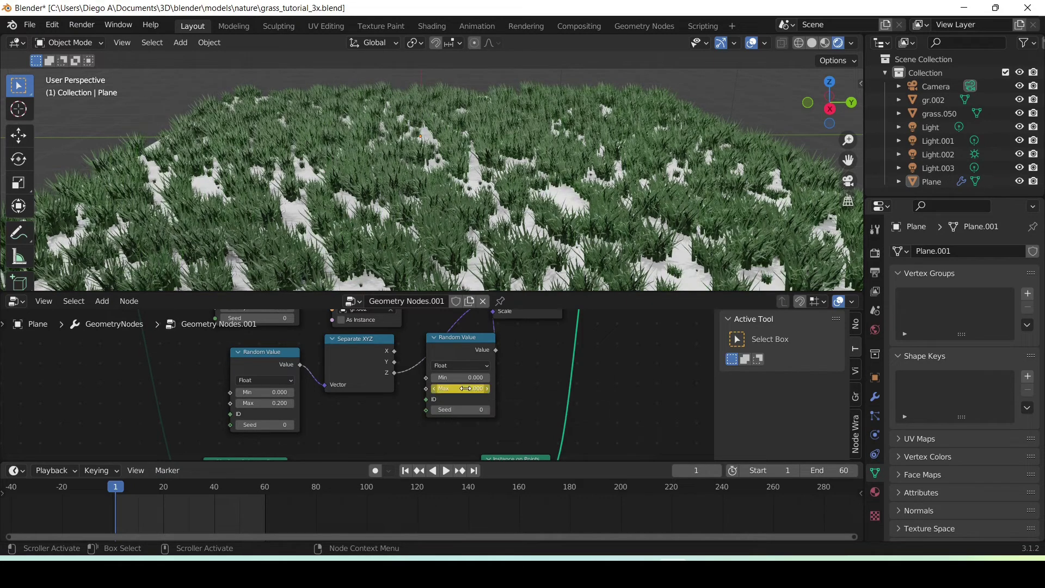
pyautogui.press('i')
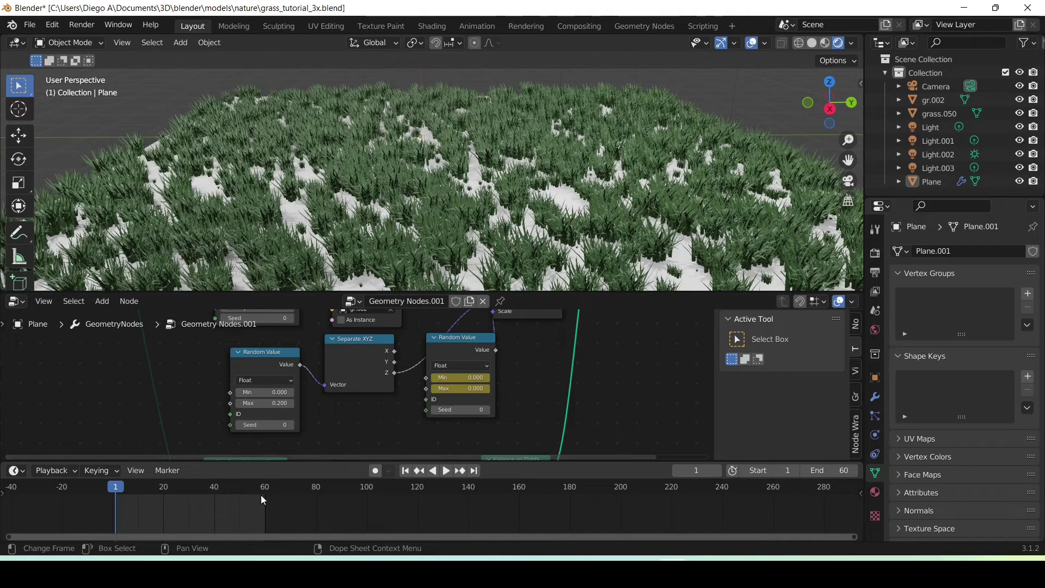
# Step: At frame 59 set scale Min 0.5 and Max 1, then play the growth from frame 1
pyautogui.click(265, 489)
pyautogui.click(472, 378)
pyautogui.write('0.500')
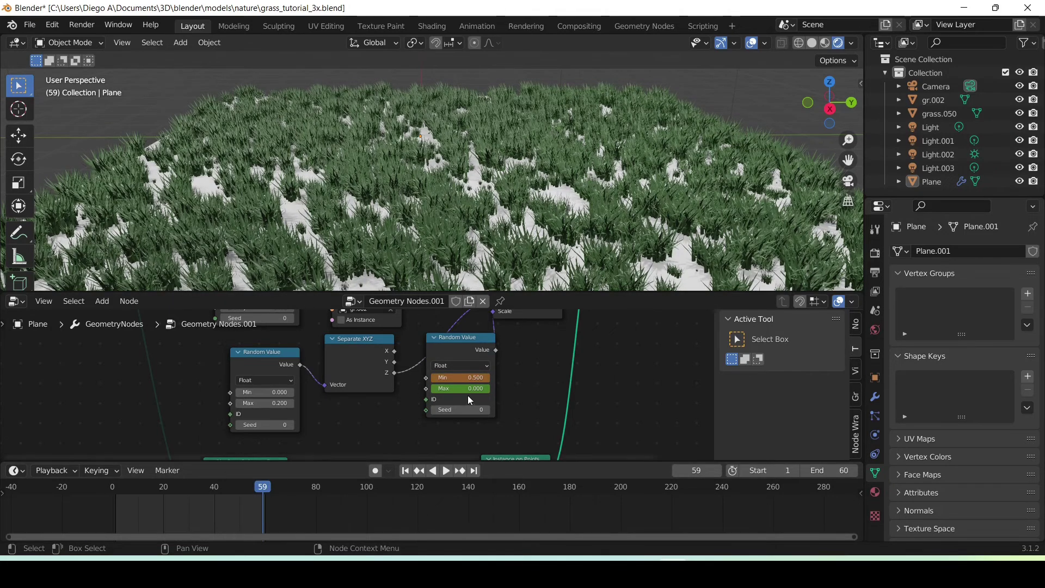
pyautogui.click(468, 388)
pyautogui.write('1')
pyautogui.press('Return')
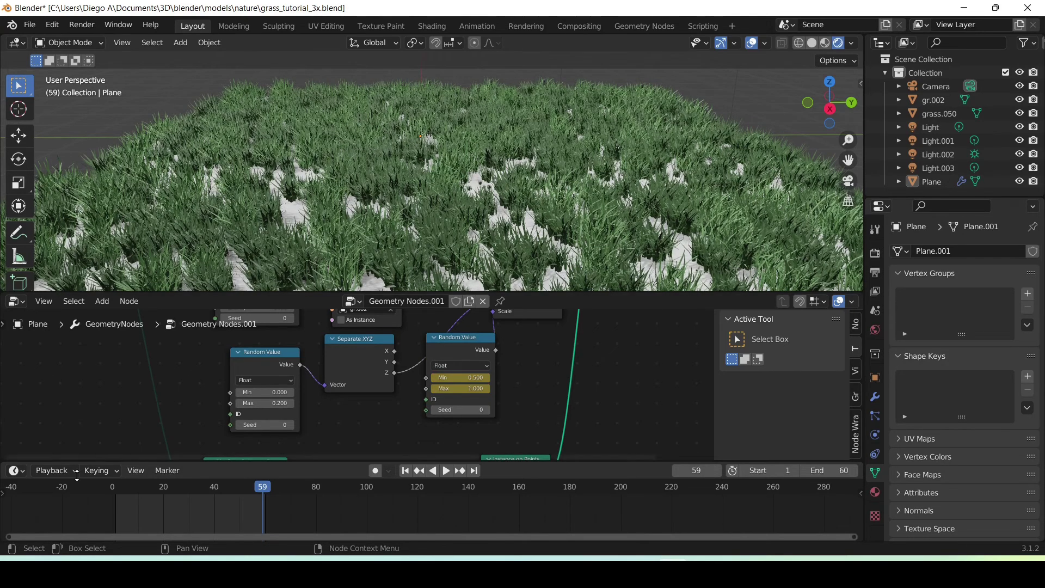
pyautogui.click(116, 493)
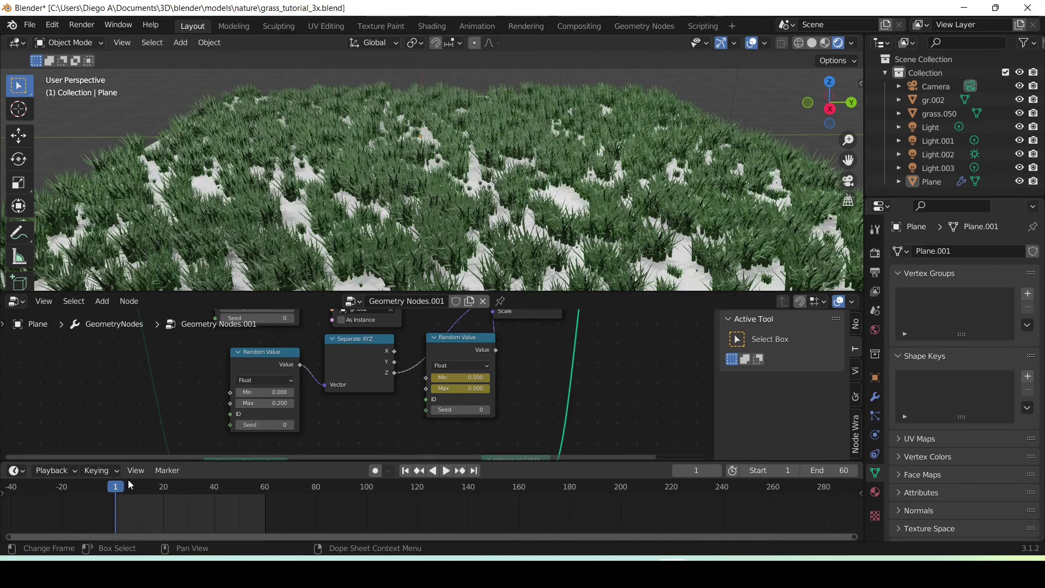
pyautogui.press('space')
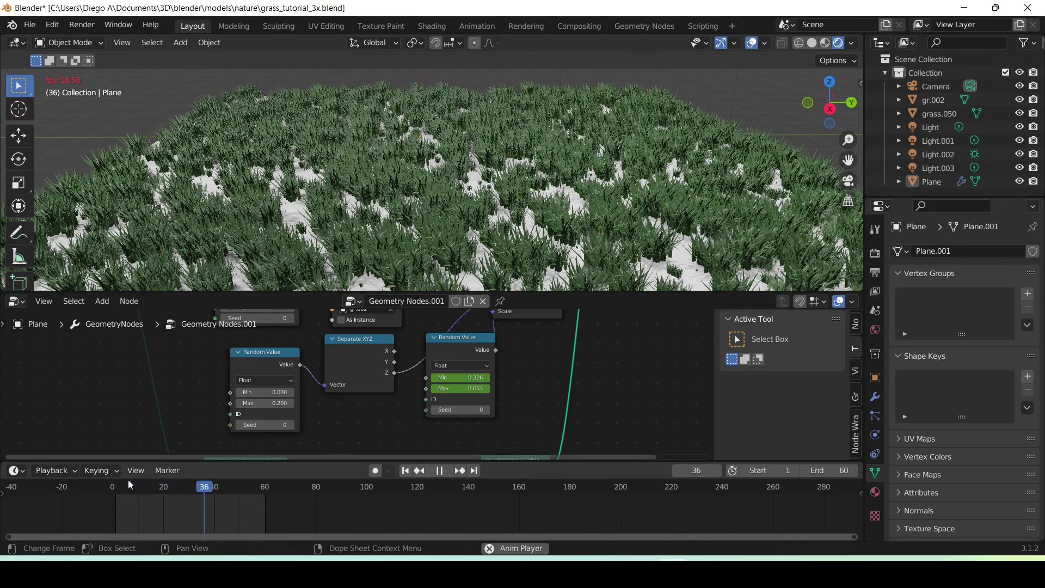